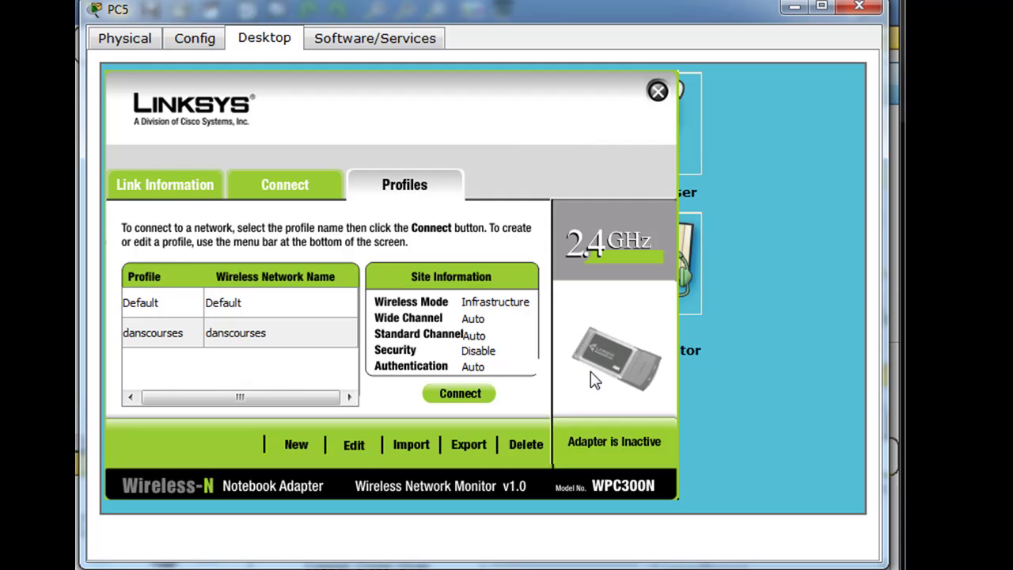
Step: Confirm in PC5's Link Information that no access point is associated, then bring the topology forward
click(290, 190)
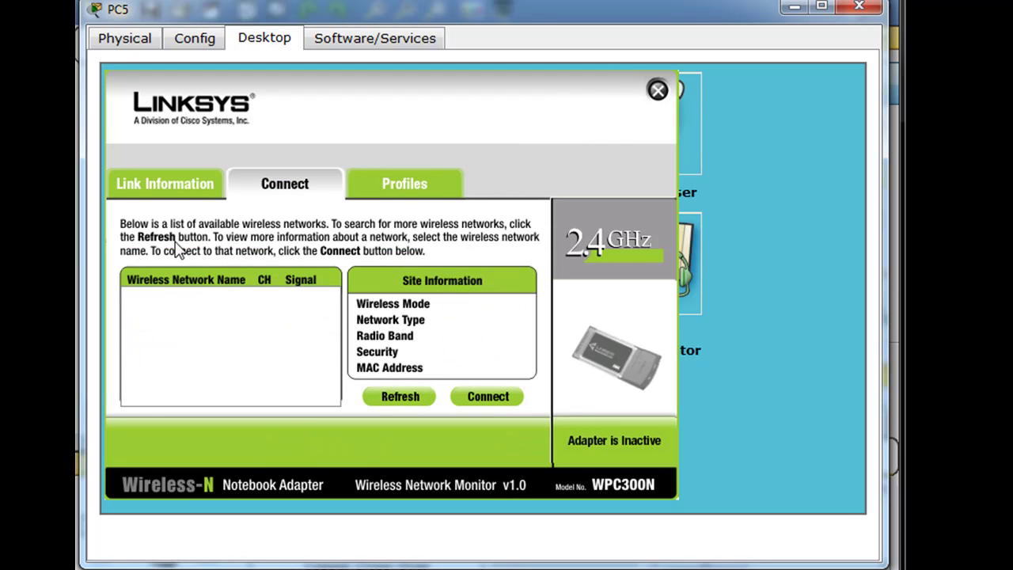
click(175, 184)
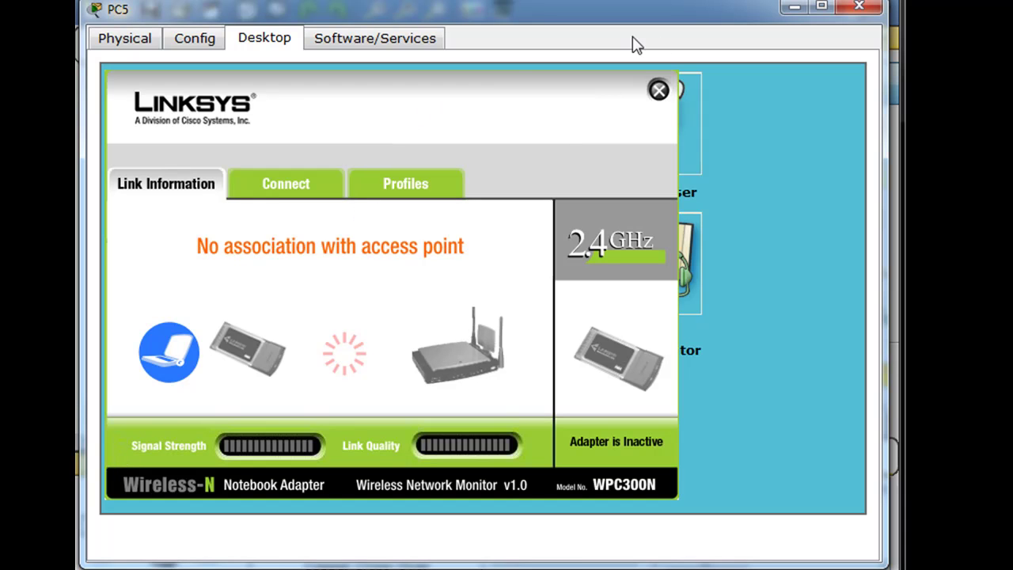
drag(614, 17, 644, 475)
click(685, 335)
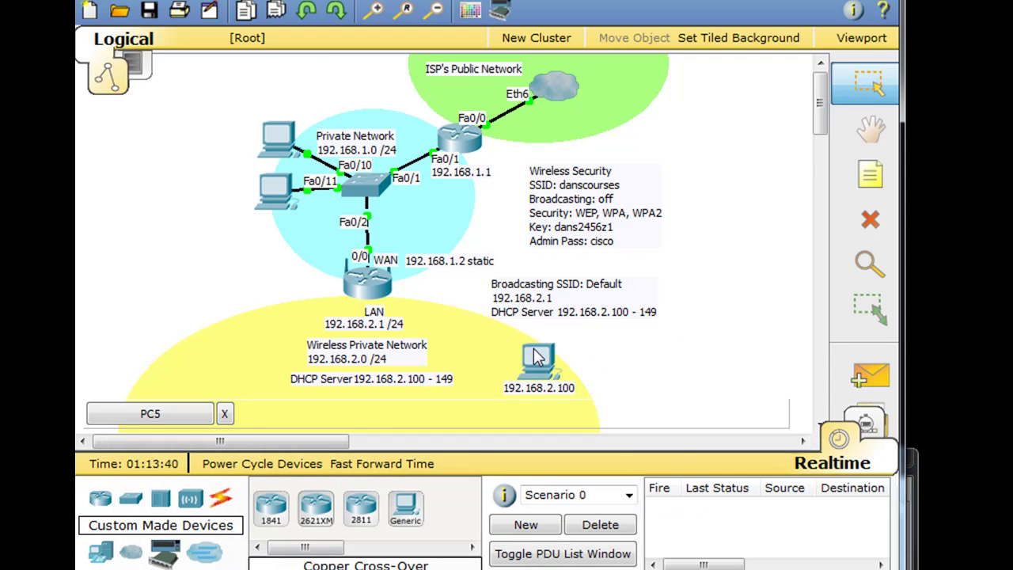
Step: Browse PC5's Physical, Software/Services and Config > Wireless interface settings, then close the window
click(535, 356)
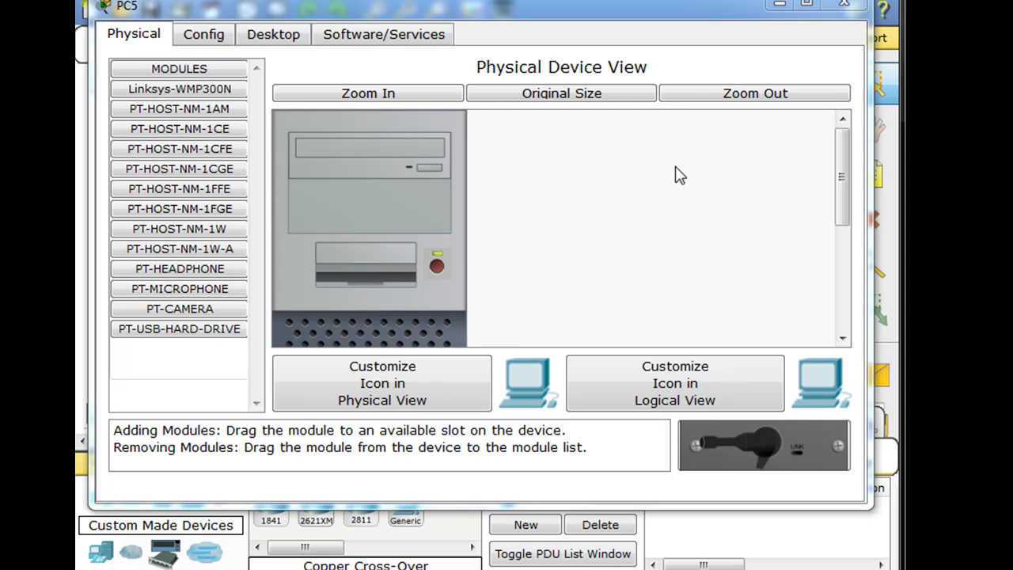
click(381, 35)
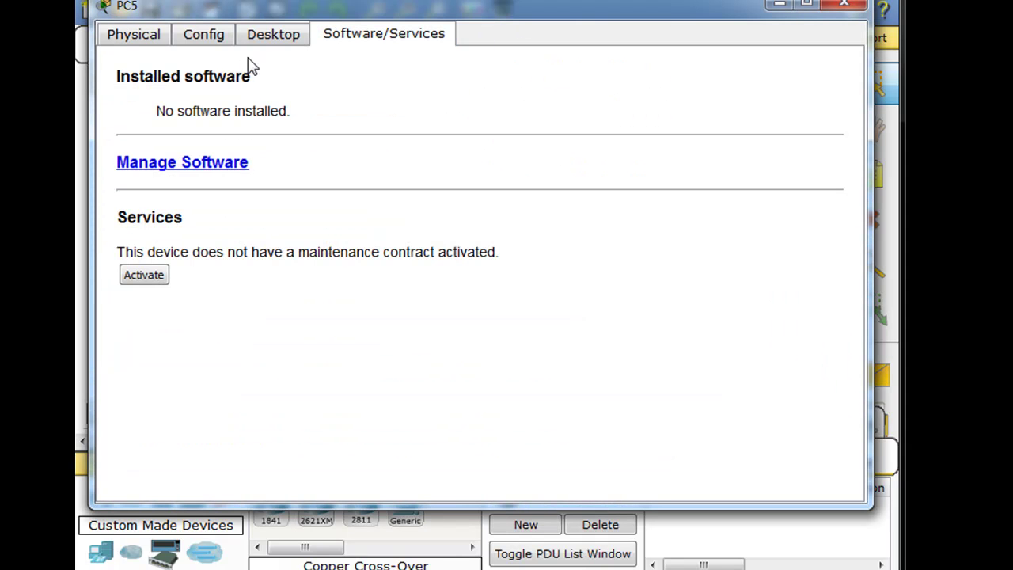
click(270, 40)
click(208, 40)
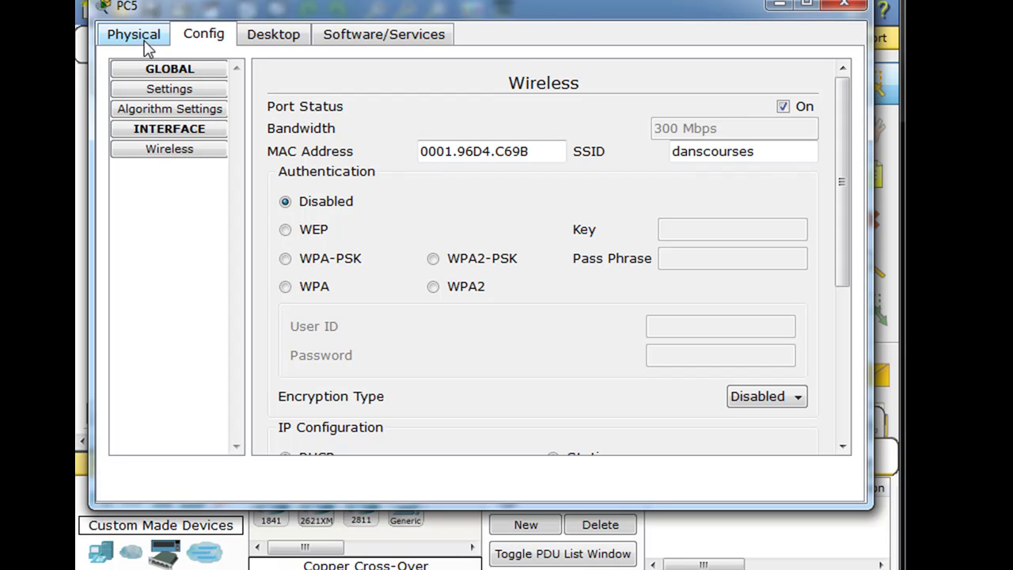
click(171, 132)
click(174, 133)
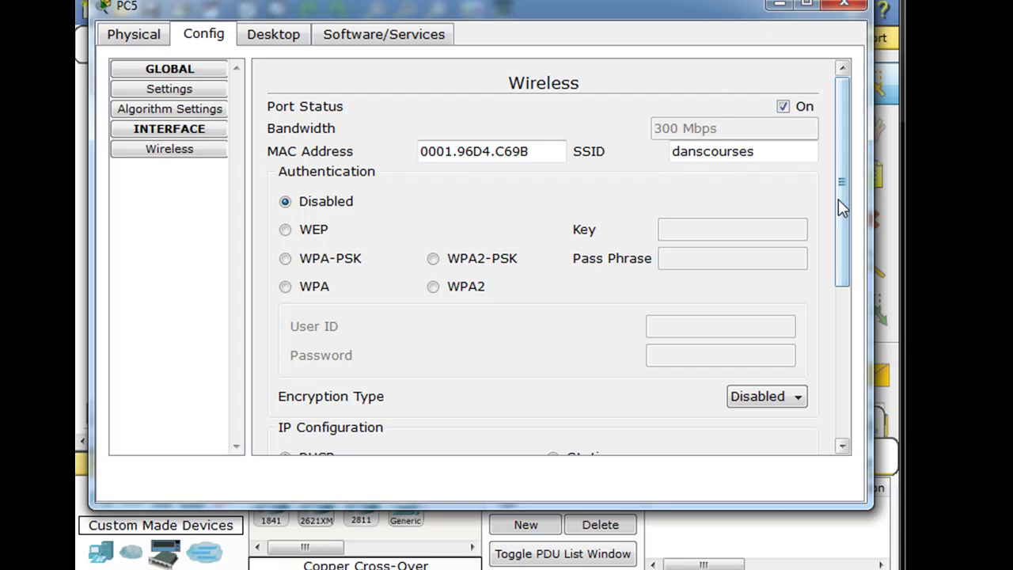
drag(838, 199, 838, 146)
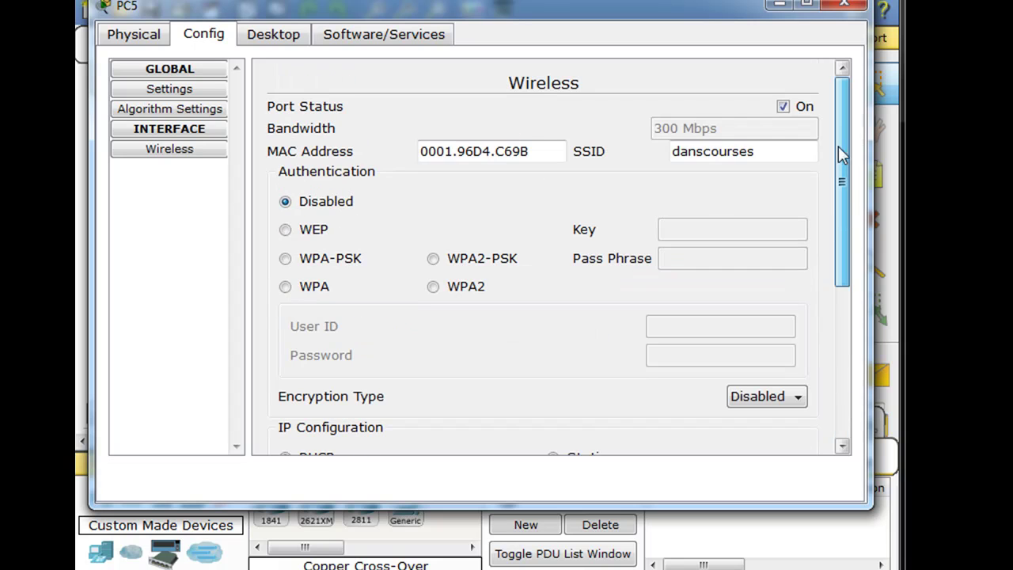
click(836, 10)
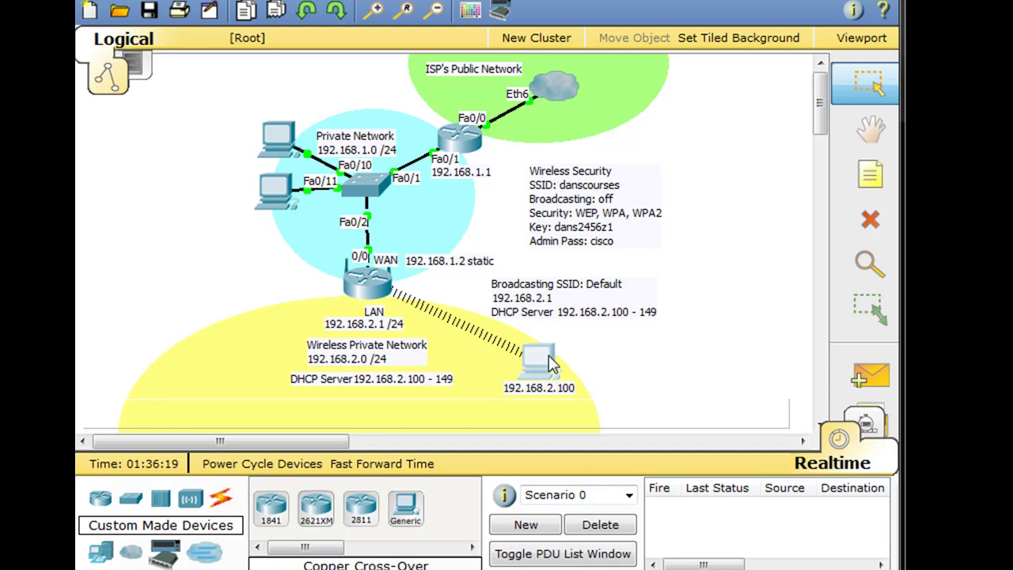
Step: Open PC5's Desktop Web Browser with its window moved to the screen centre
mouse_move(538, 364)
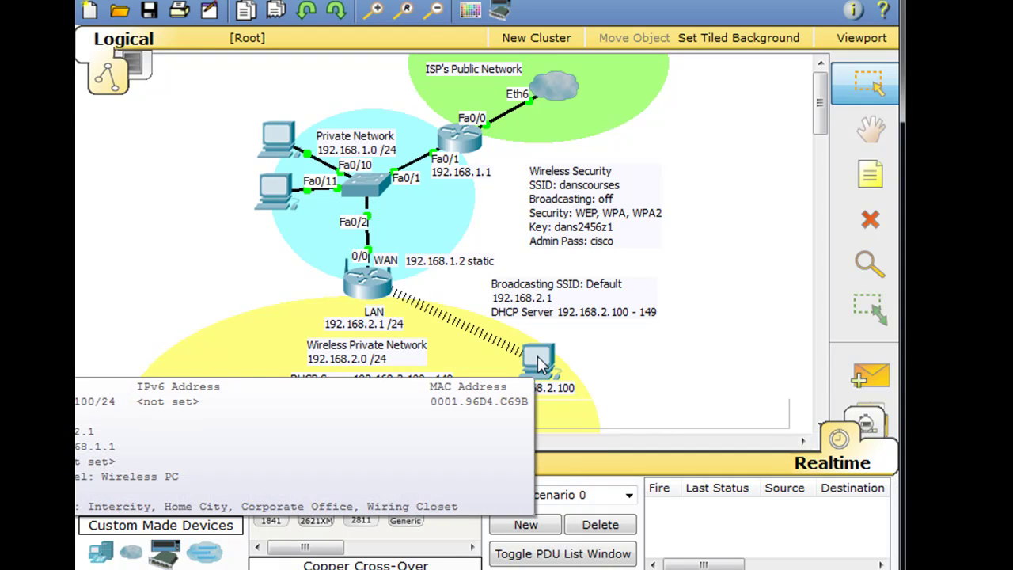
click(538, 363)
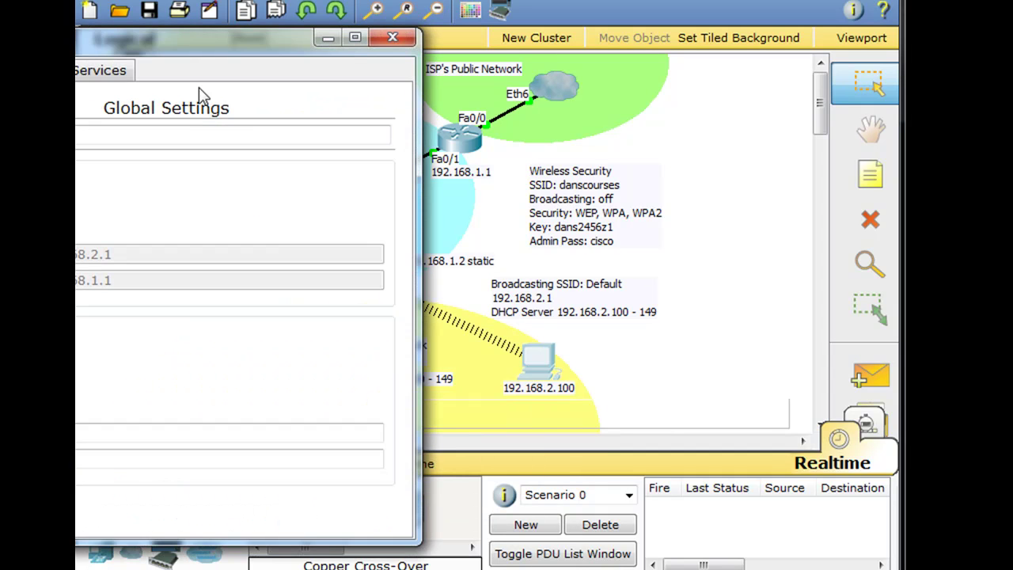
drag(186, 57, 497, 22)
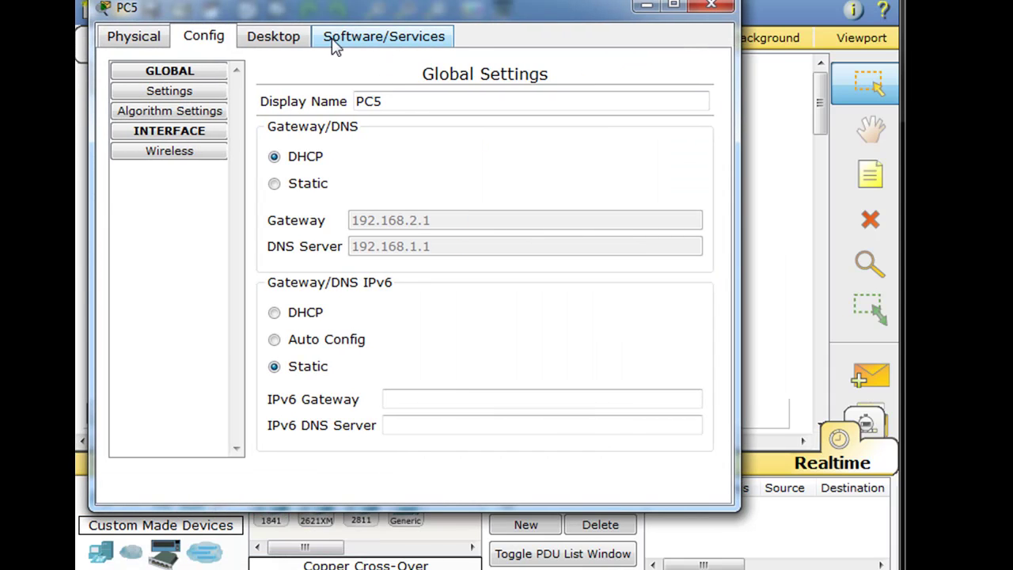
click(281, 34)
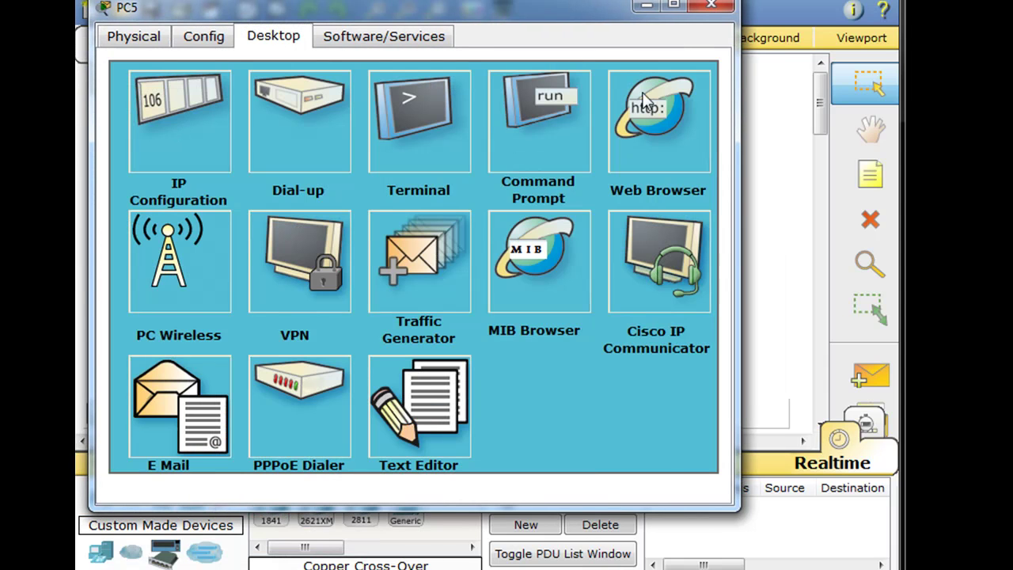
click(648, 122)
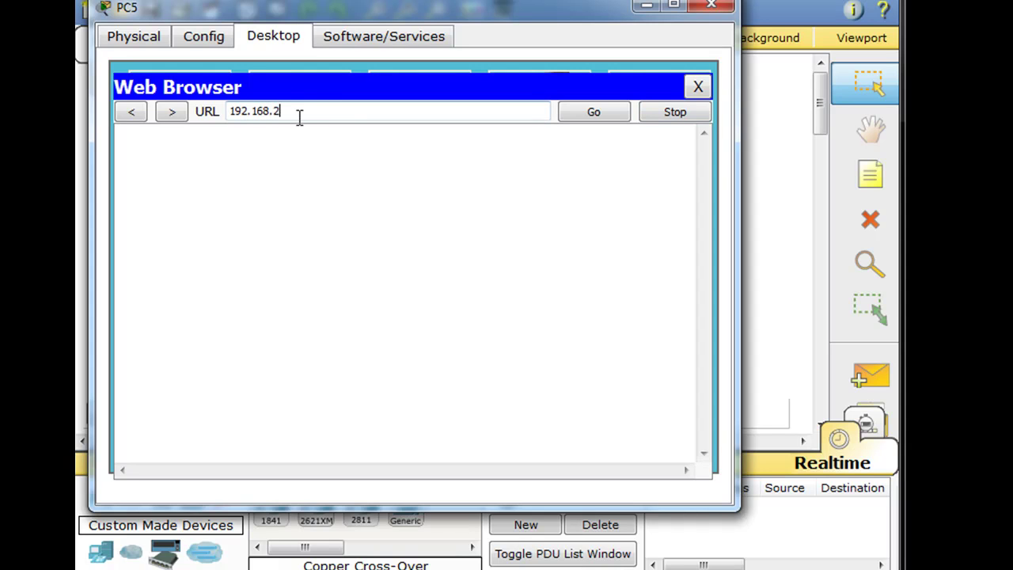
key(Return)
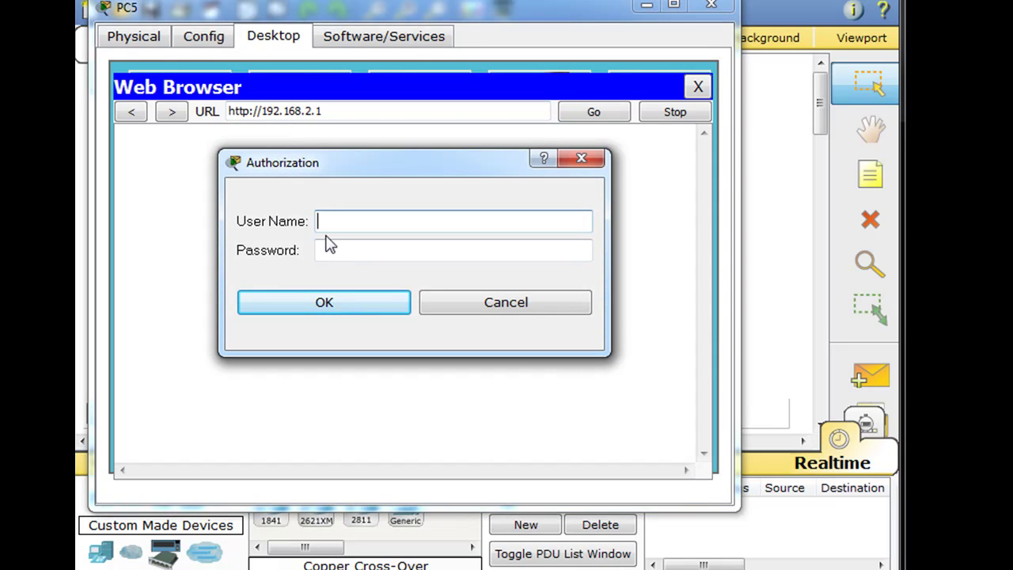
text(admin)
key(Tab)
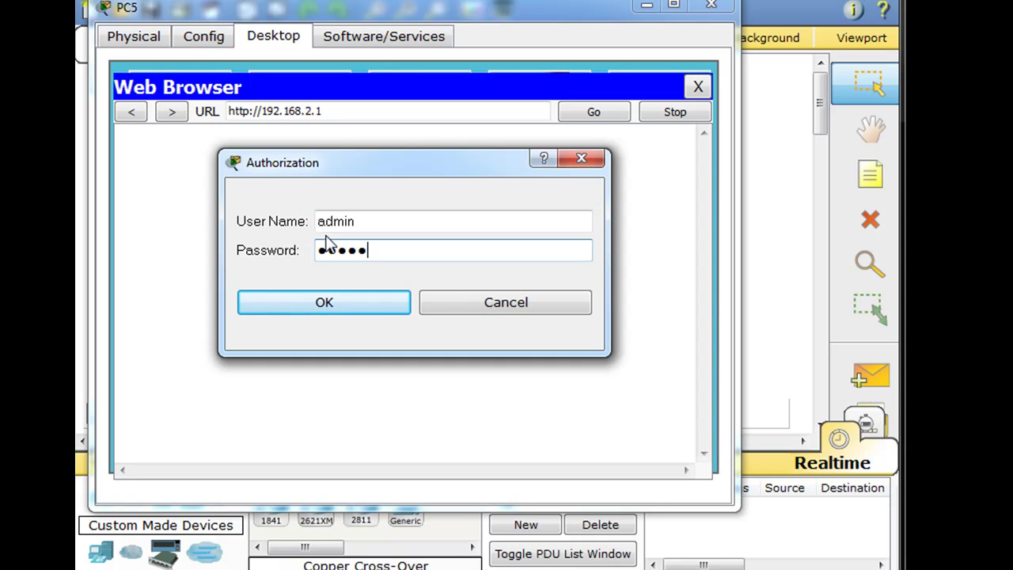
text(admin)
click(325, 305)
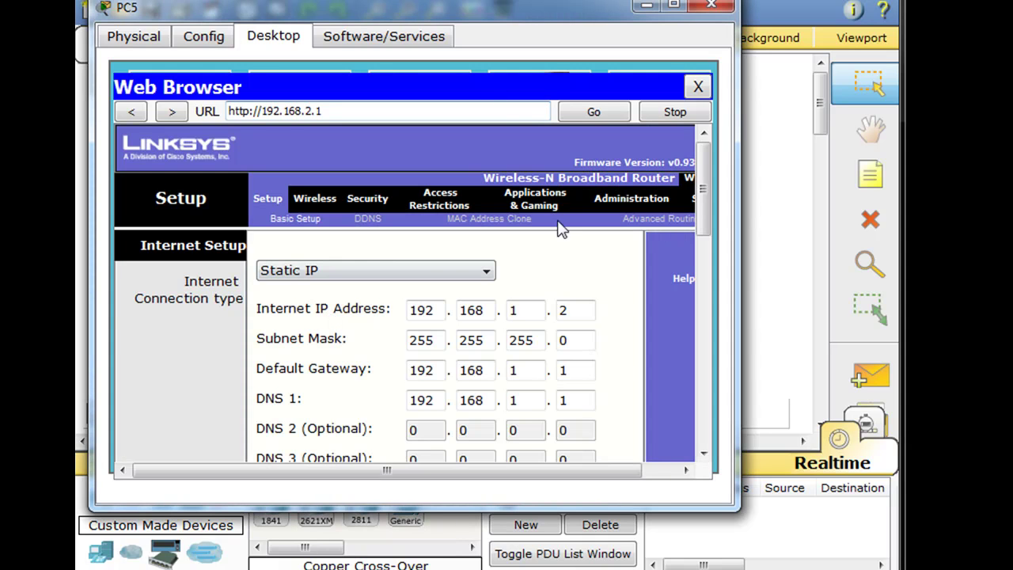
Step: Widen and reposition PC5's window so the full router setup page is visible
mouse_move(458, 10)
mouse_down()
mouse_move(485, 18)
mouse_move(468, 12)
mouse_up()
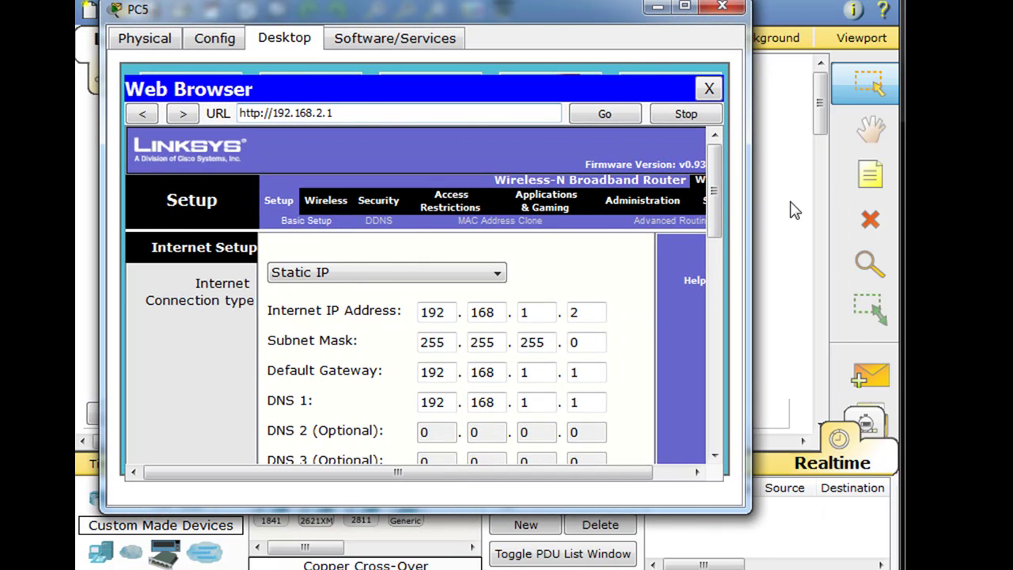
drag(748, 238, 820, 229)
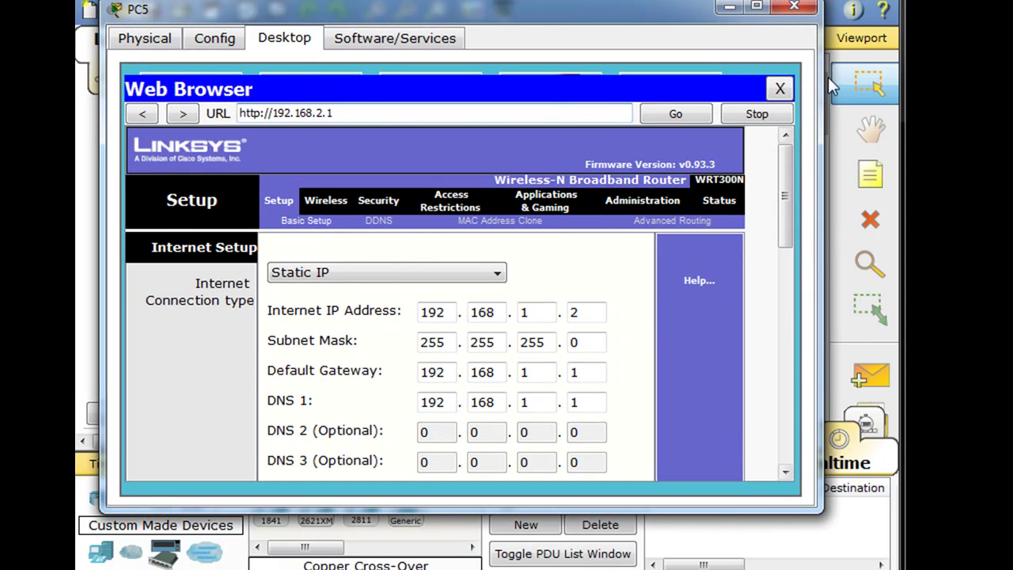
drag(786, 182, 772, 147)
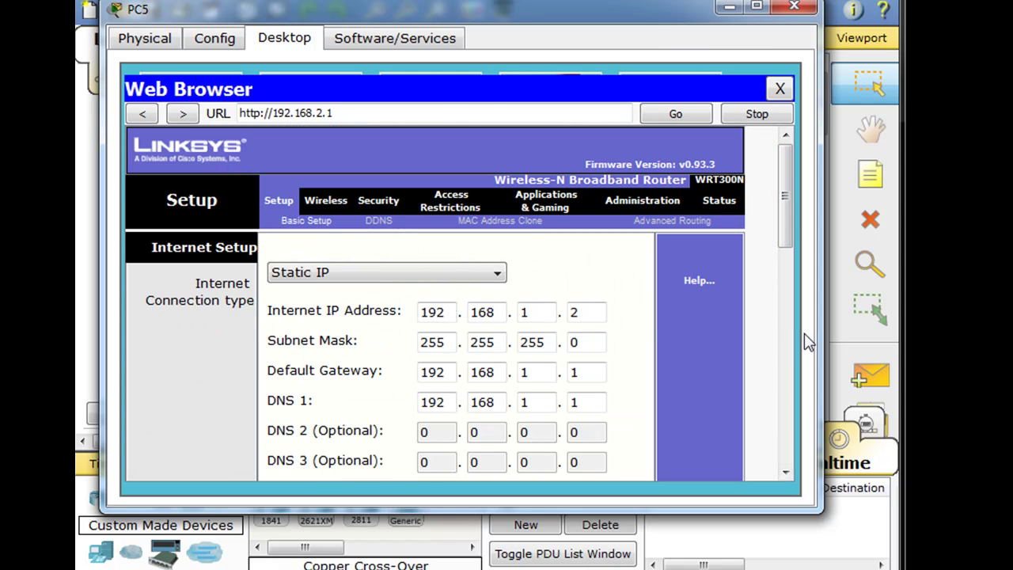
drag(820, 322, 860, 323)
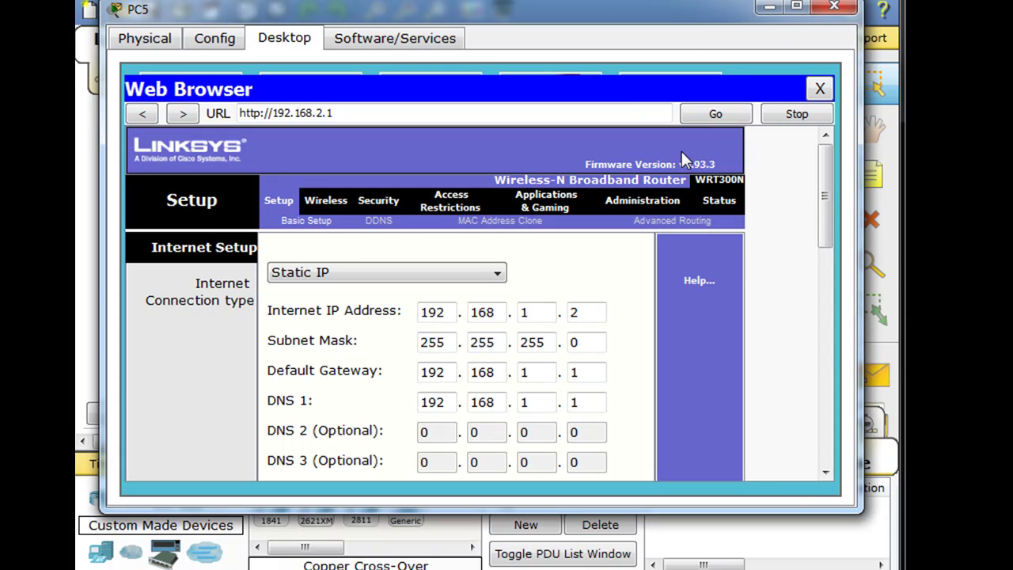
mouse_move(669, 19)
mouse_down()
mouse_move(646, 299)
mouse_move(636, 259)
mouse_move(655, 15)
mouse_up()
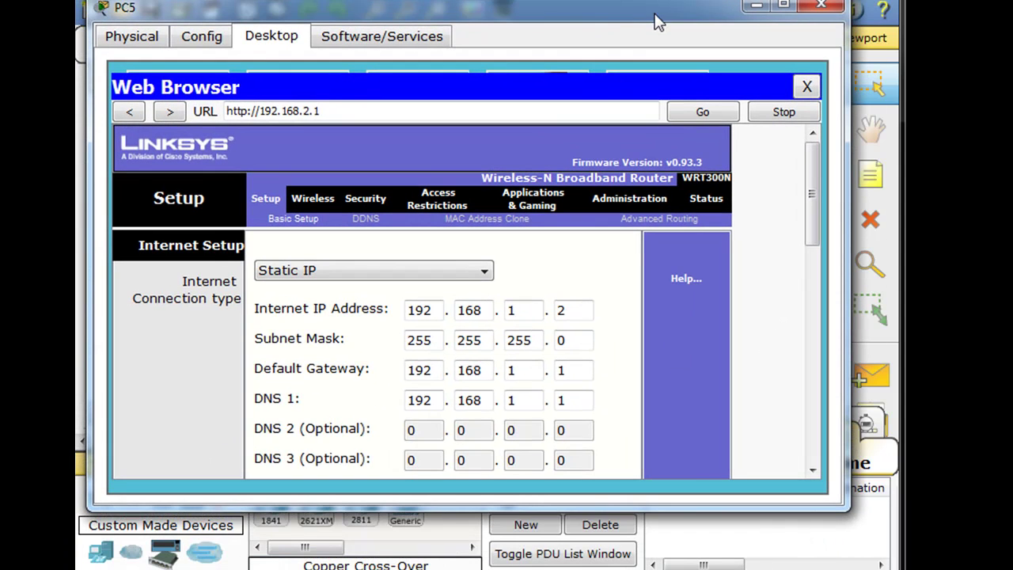
Step: On the Administration page, enter and confirm a new router password, then save the settings
click(611, 201)
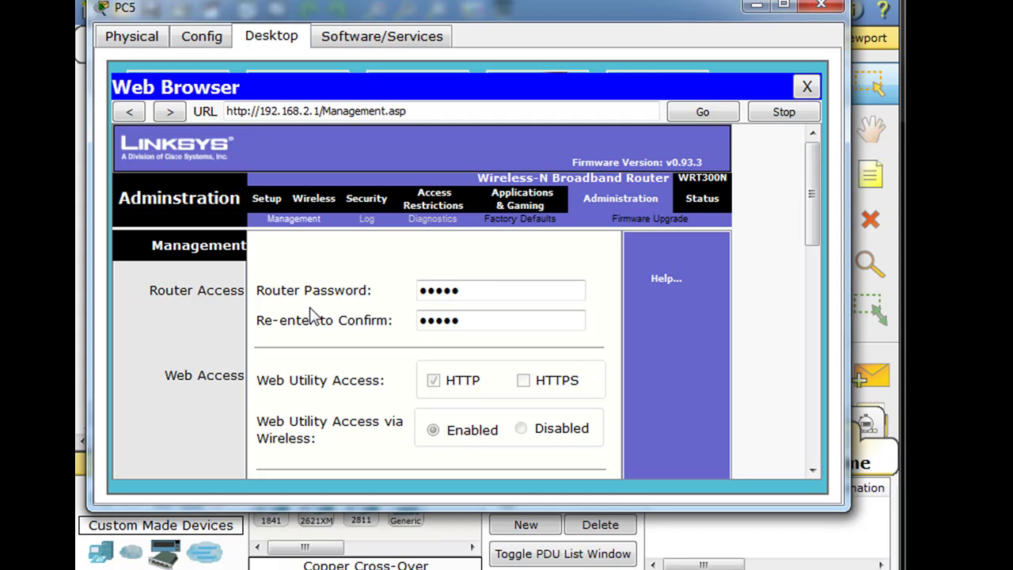
drag(491, 290, 380, 291)
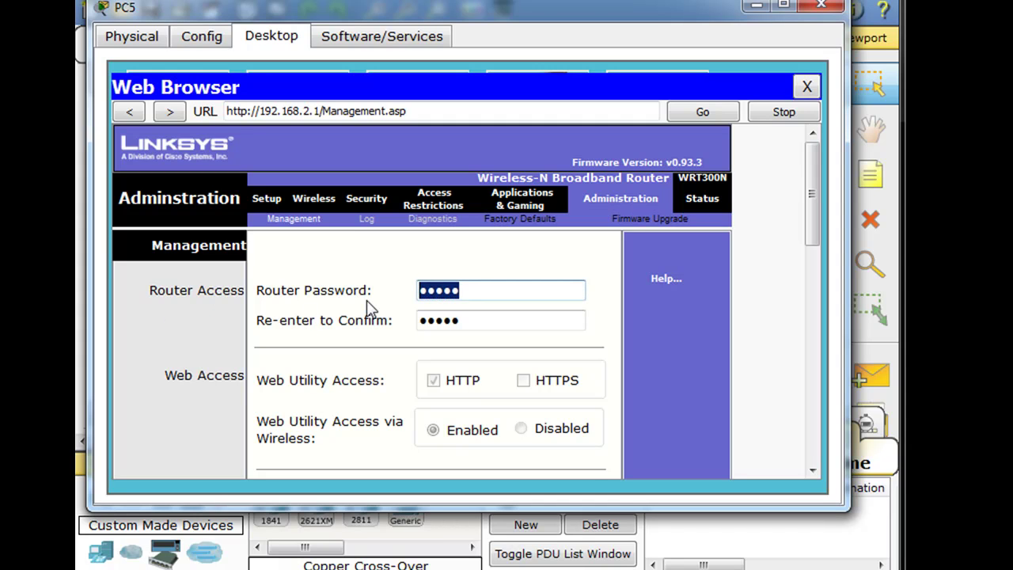
text(cis)
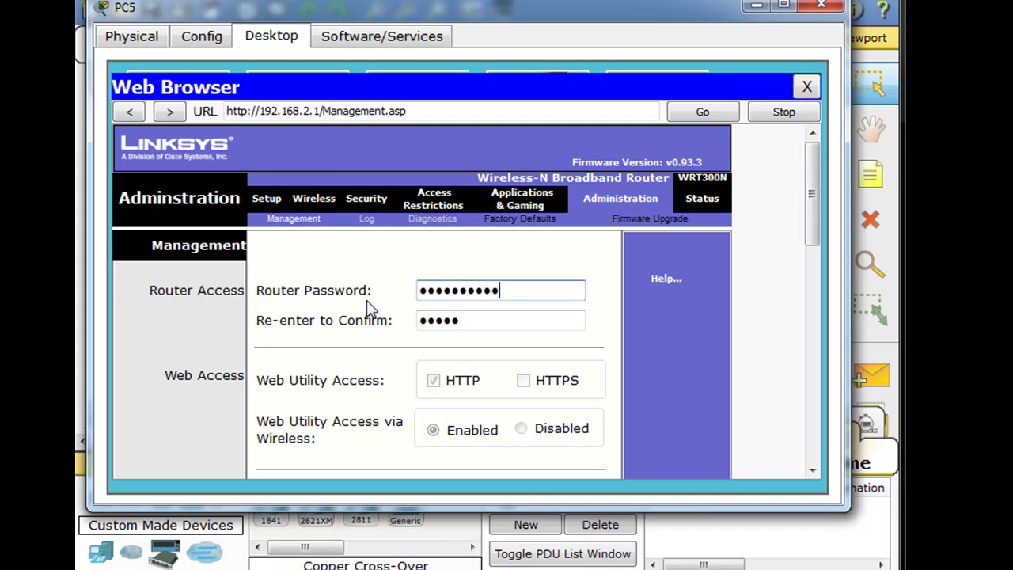
drag(461, 319, 372, 321)
text(ci)
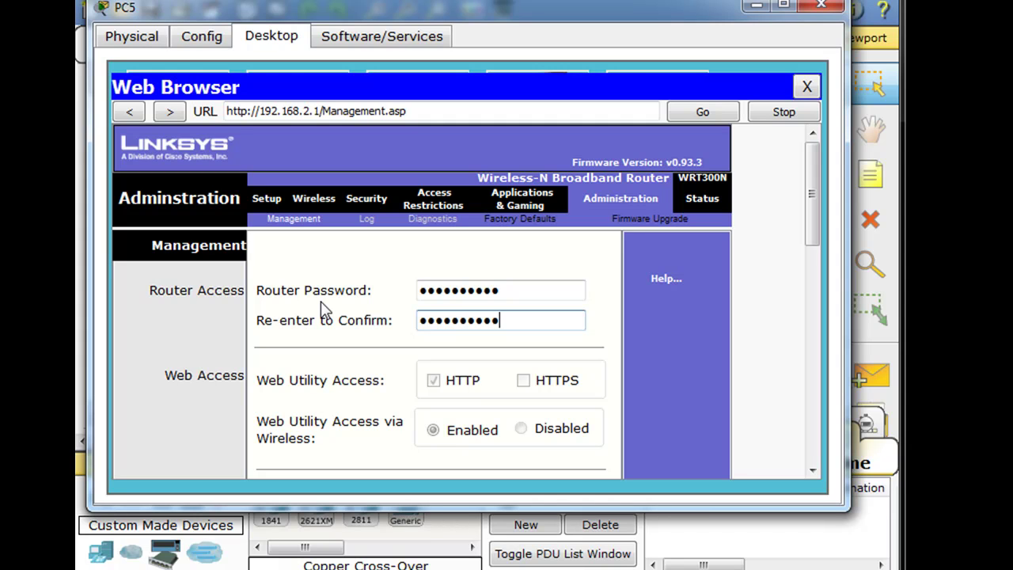
drag(811, 215, 789, 430)
click(416, 475)
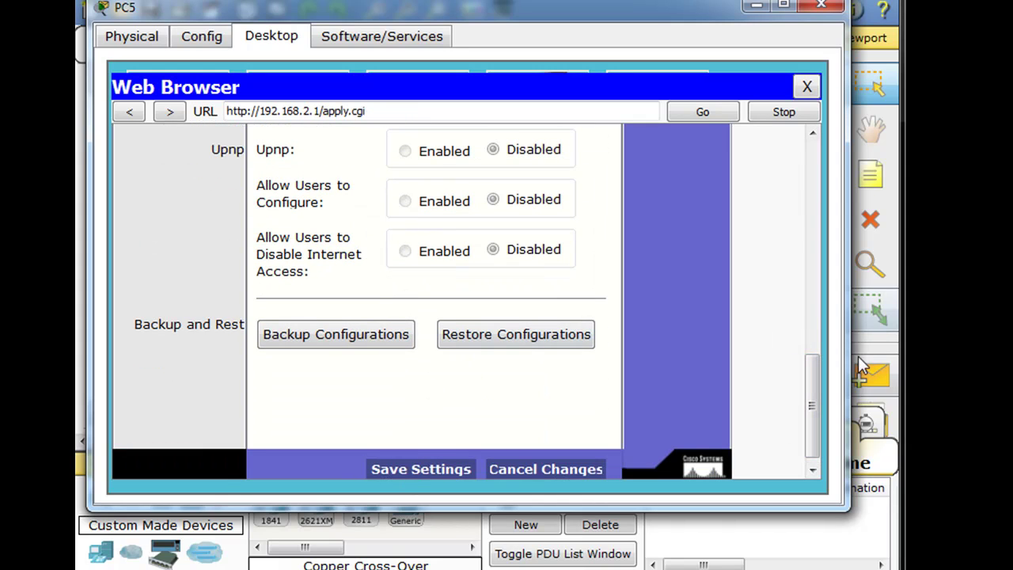
drag(808, 441, 815, 216)
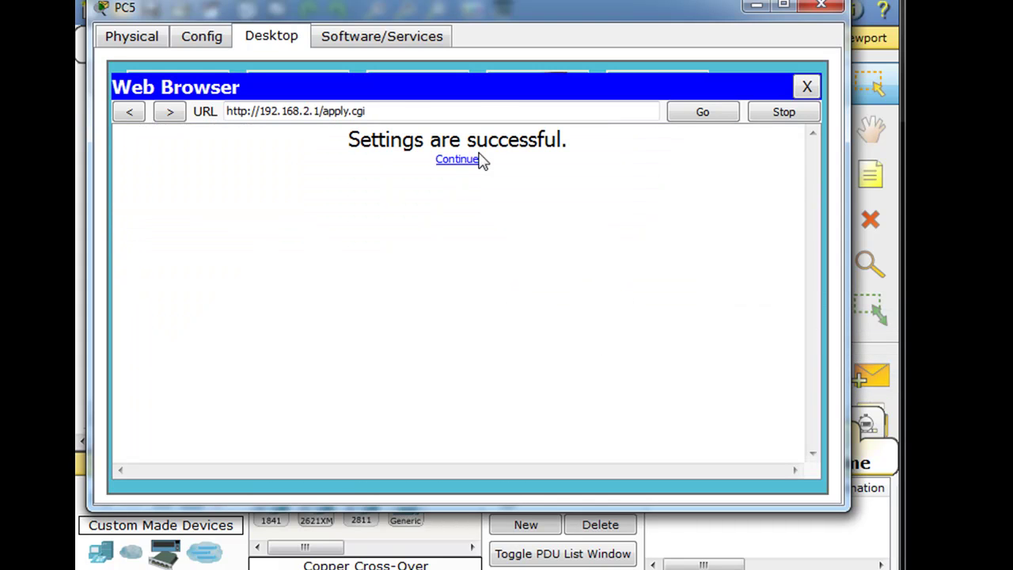
Step: Continue back to the router's web page and log in again with its credentials
click(459, 161)
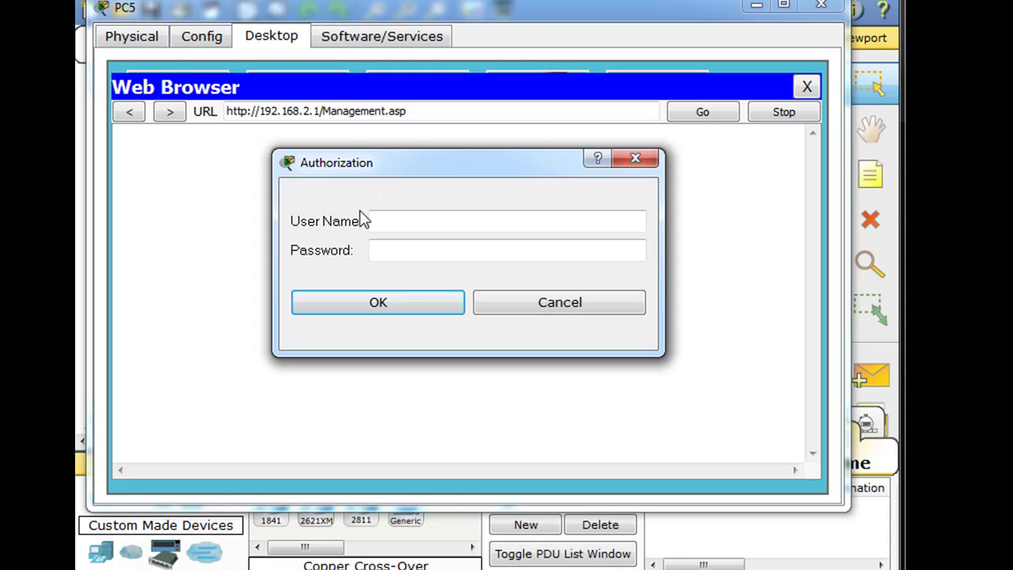
click(389, 224)
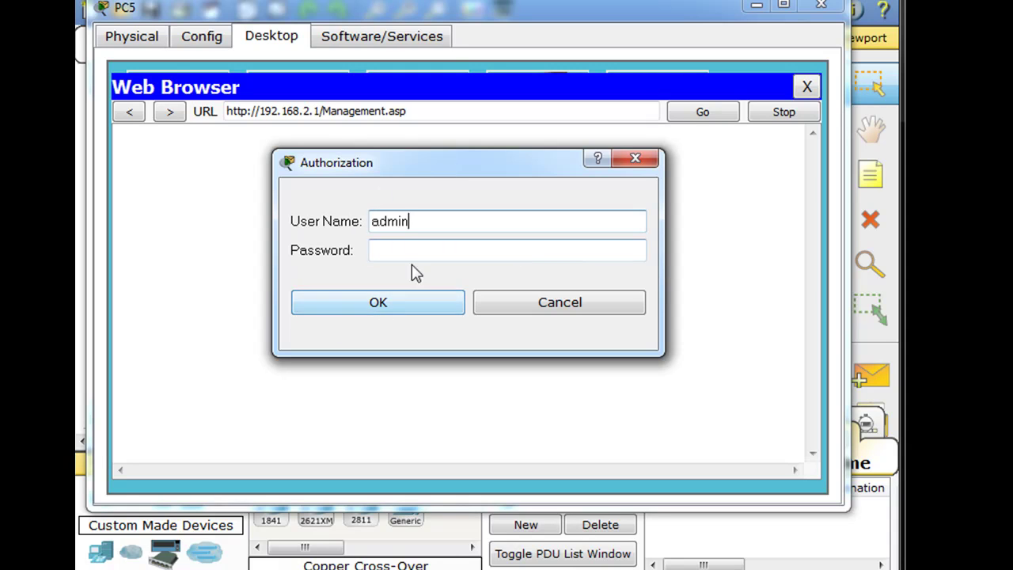
click(414, 252)
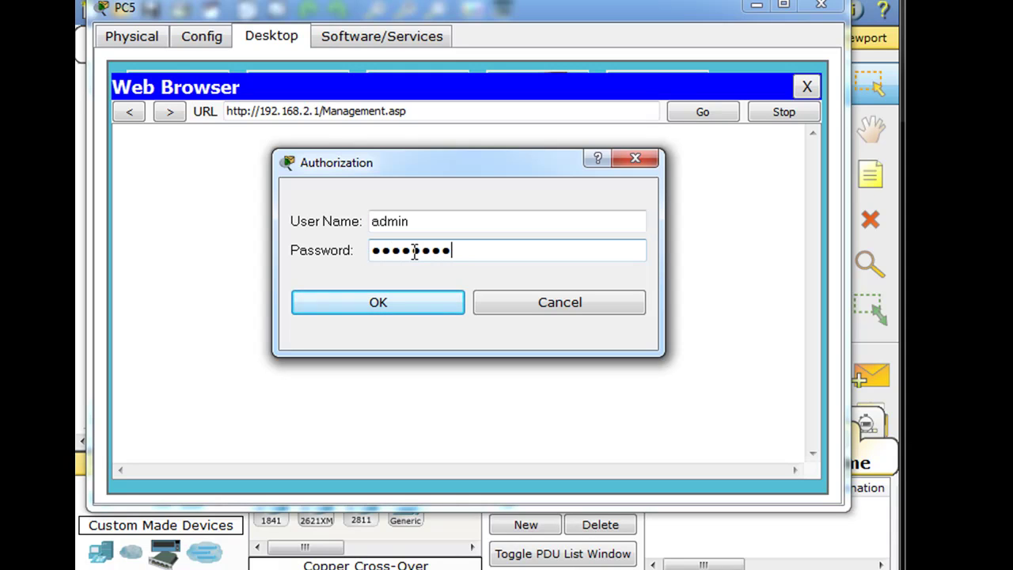
click(396, 307)
scroll(814, 221, down, 2)
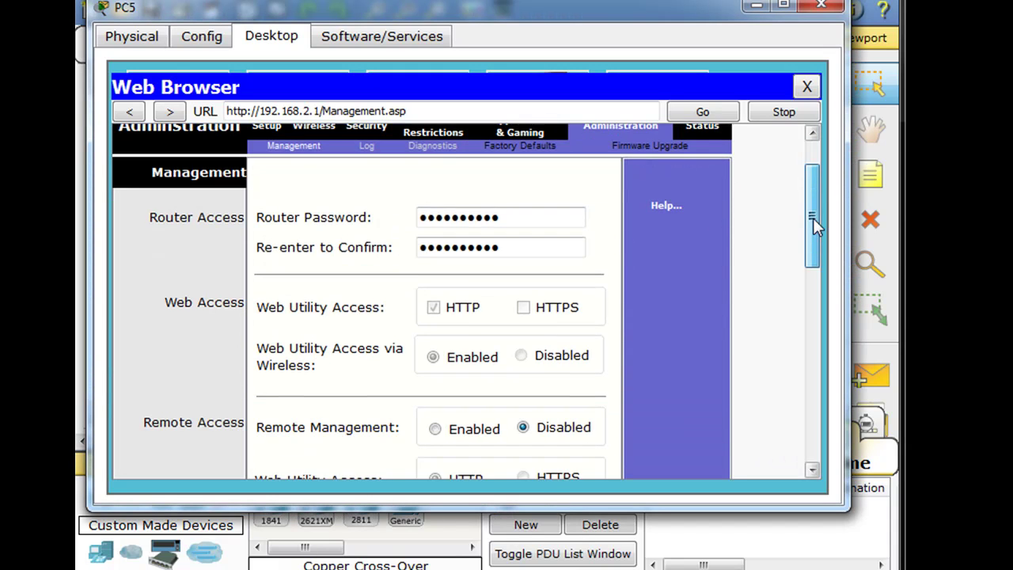
scroll(814, 222, up, 2)
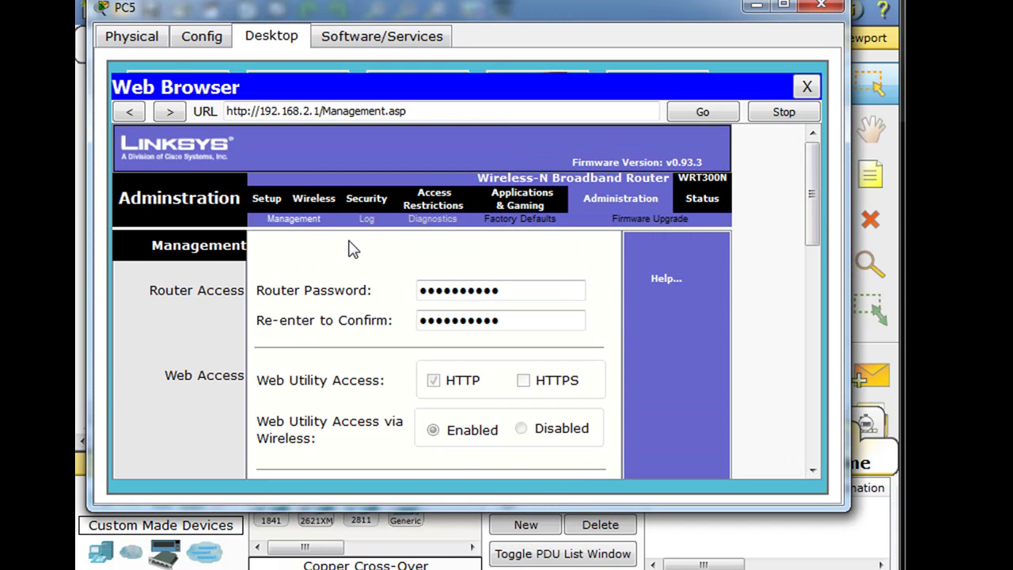
Step: Go to Wireless > Wireless Security, then enlarge PC5's window and lower it to reveal the topology
click(365, 199)
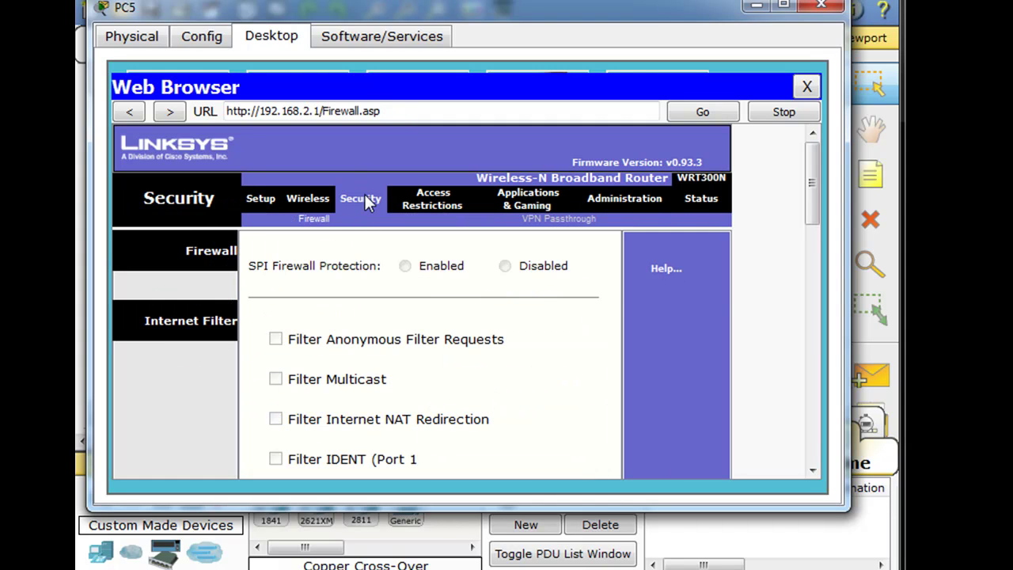
click(307, 200)
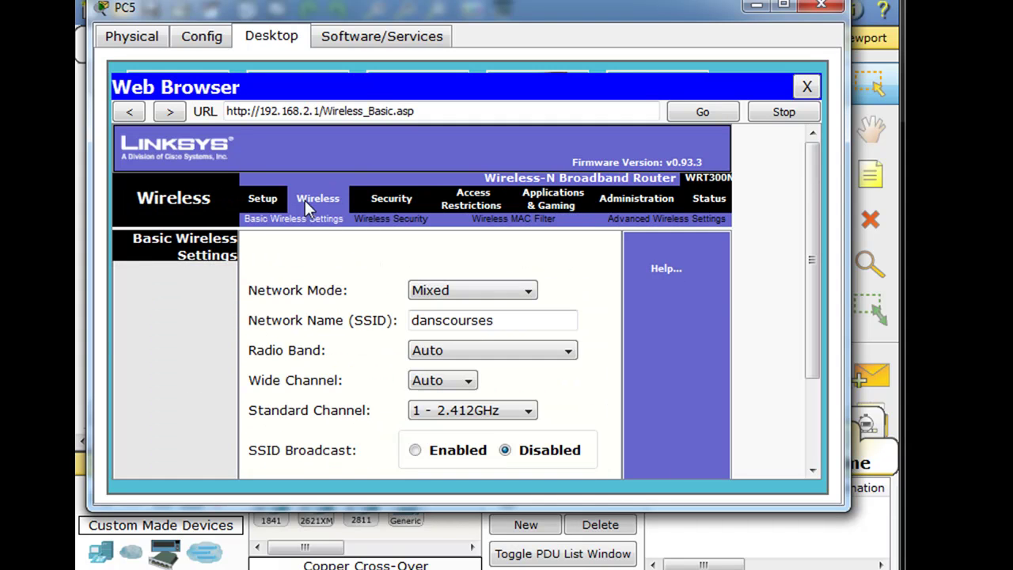
click(392, 220)
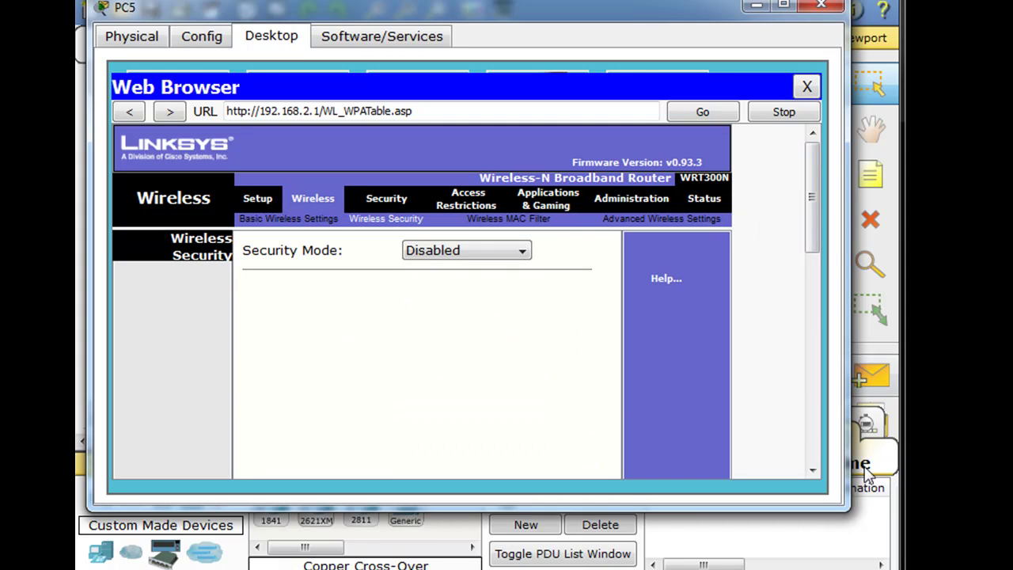
drag(846, 509, 902, 539)
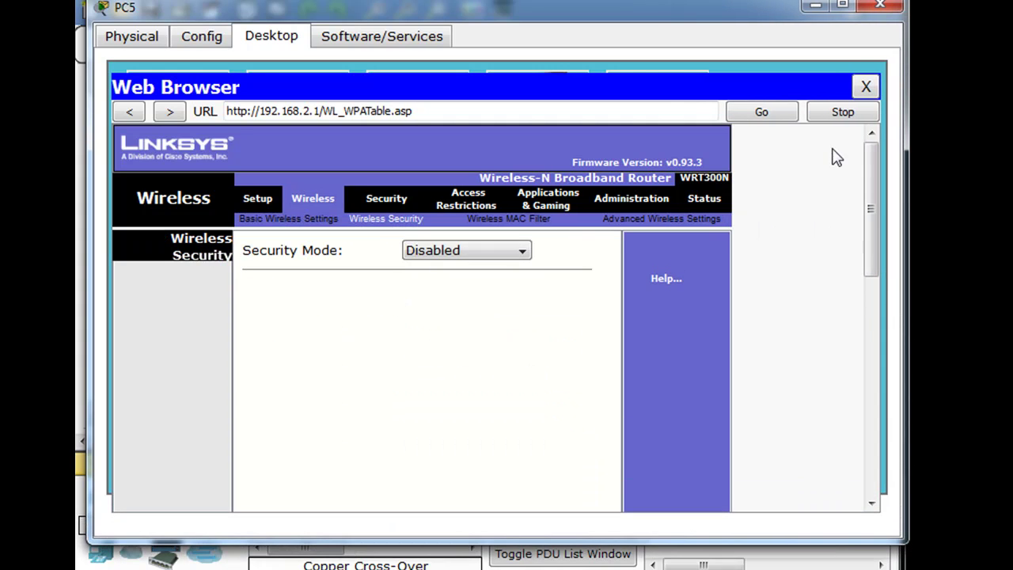
drag(675, 14, 605, 471)
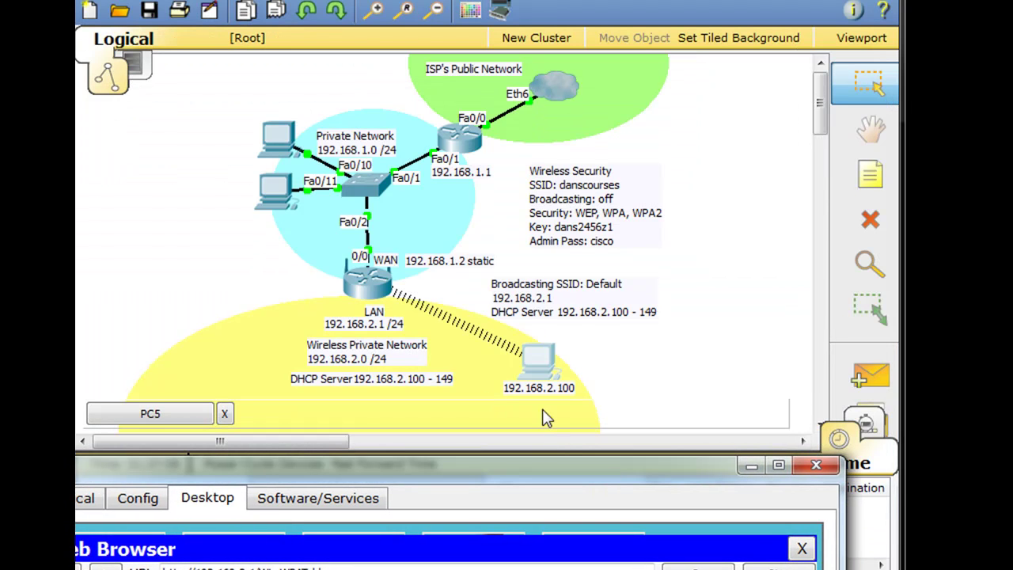
click(377, 294)
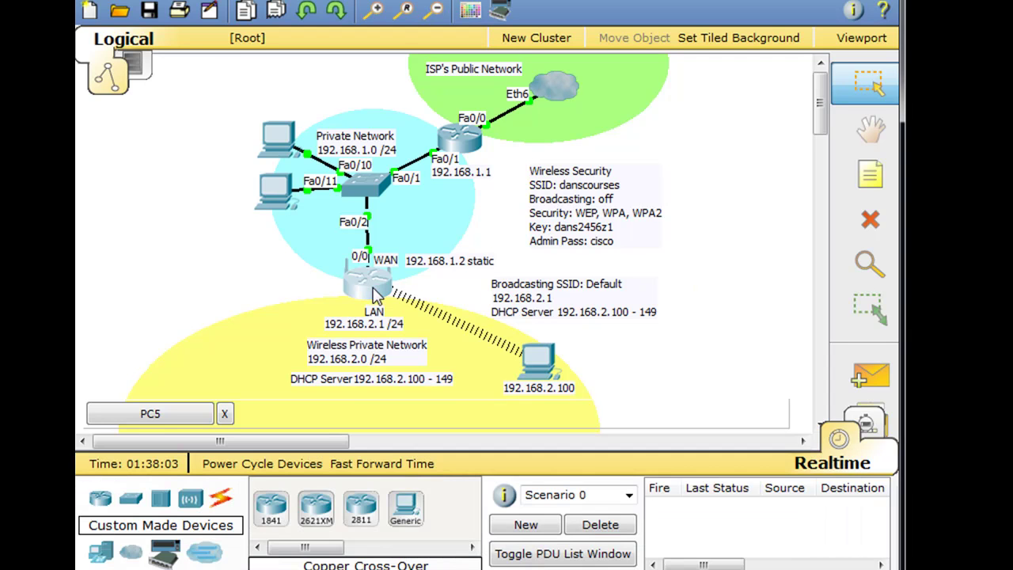
click(377, 295)
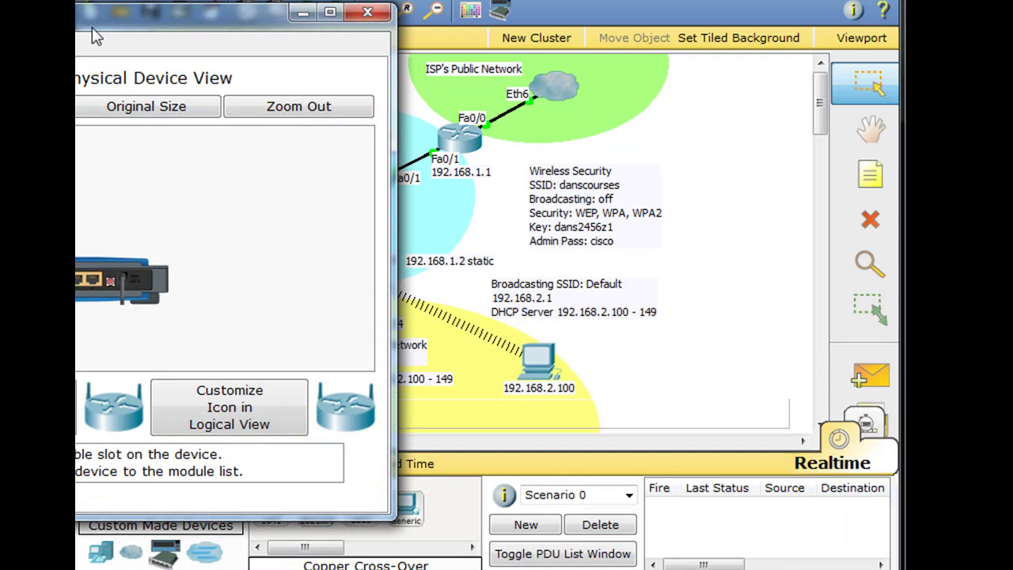
drag(97, 36, 441, 34)
click(265, 48)
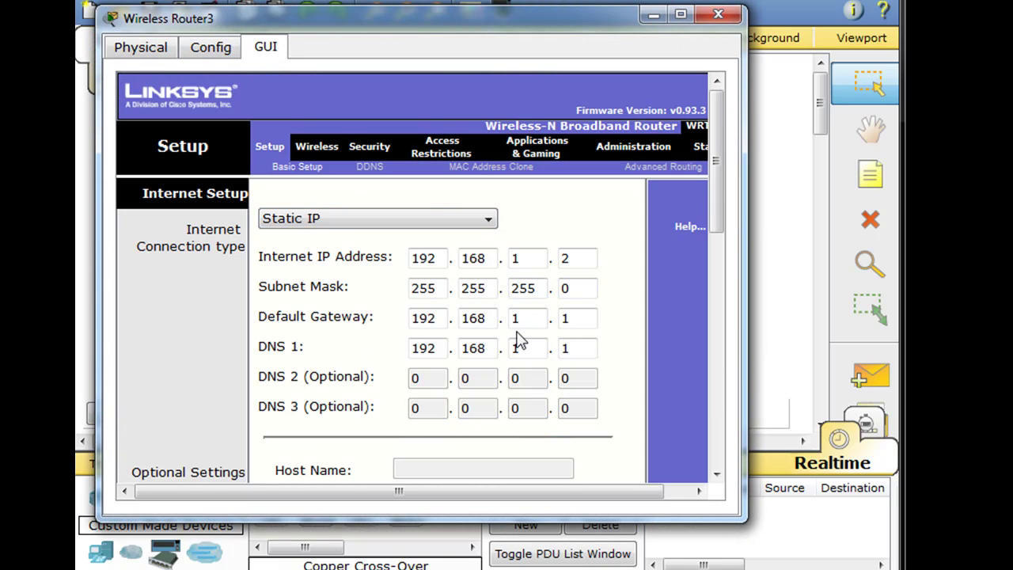
drag(717, 180, 682, 57)
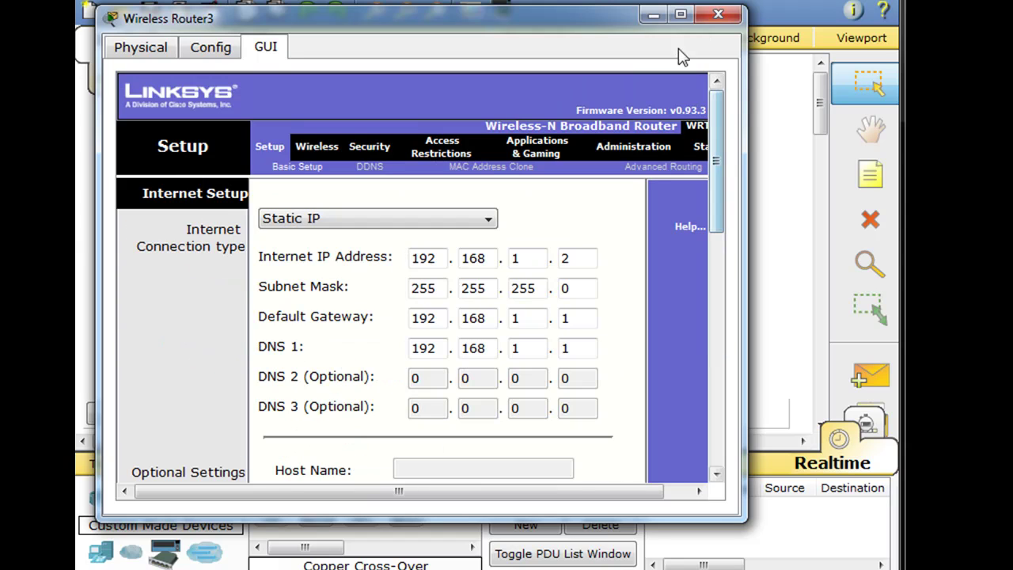
click(718, 15)
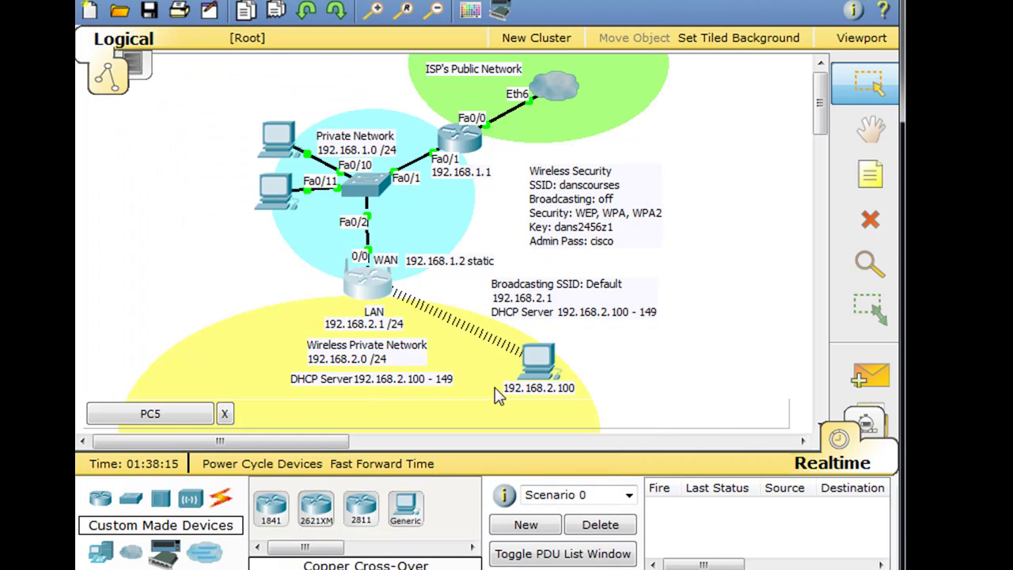
Step: Bring PC5's window back and try WEP security mode, leaving the key length unchanged
click(537, 361)
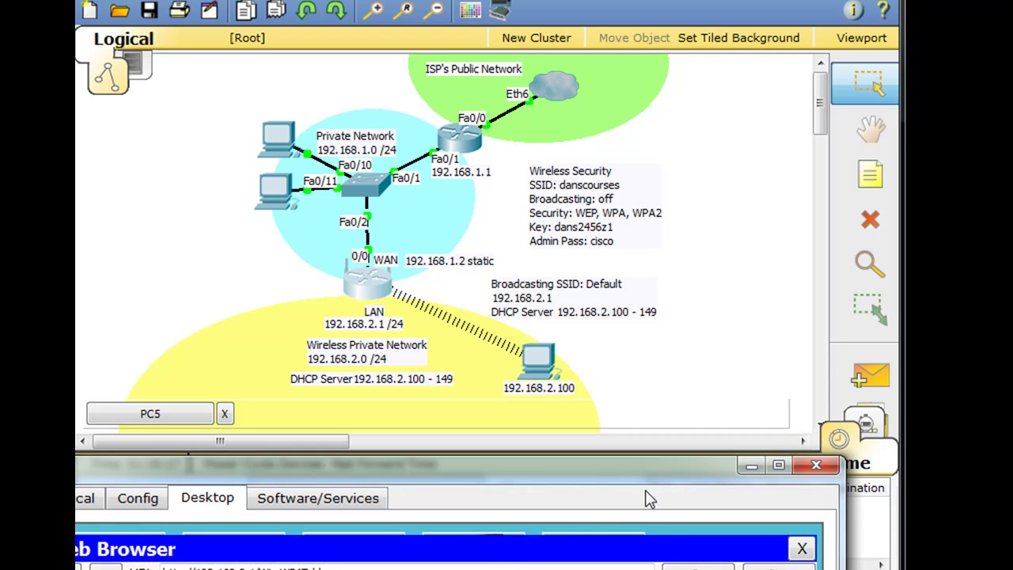
drag(640, 471, 690, 15)
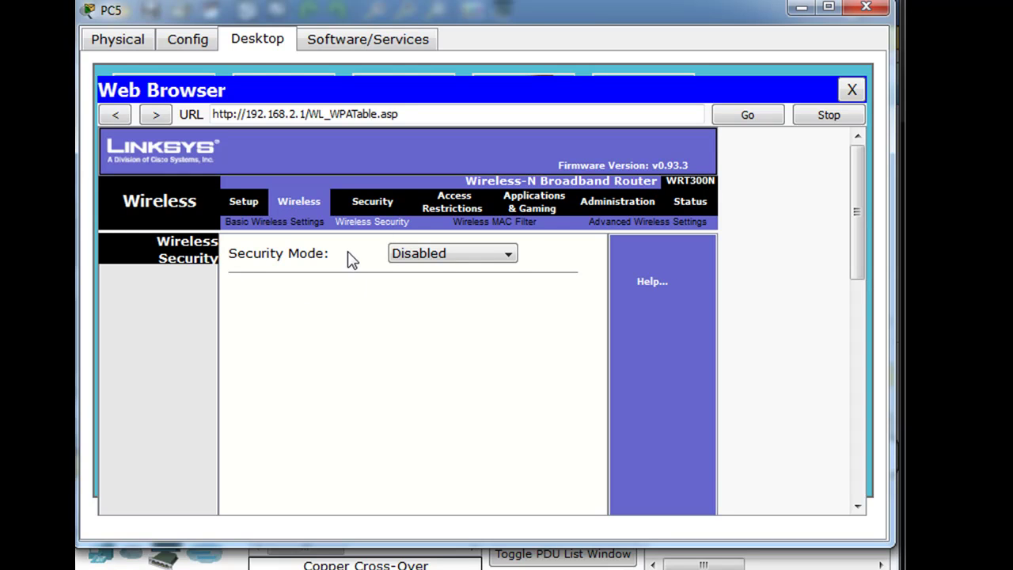
click(438, 254)
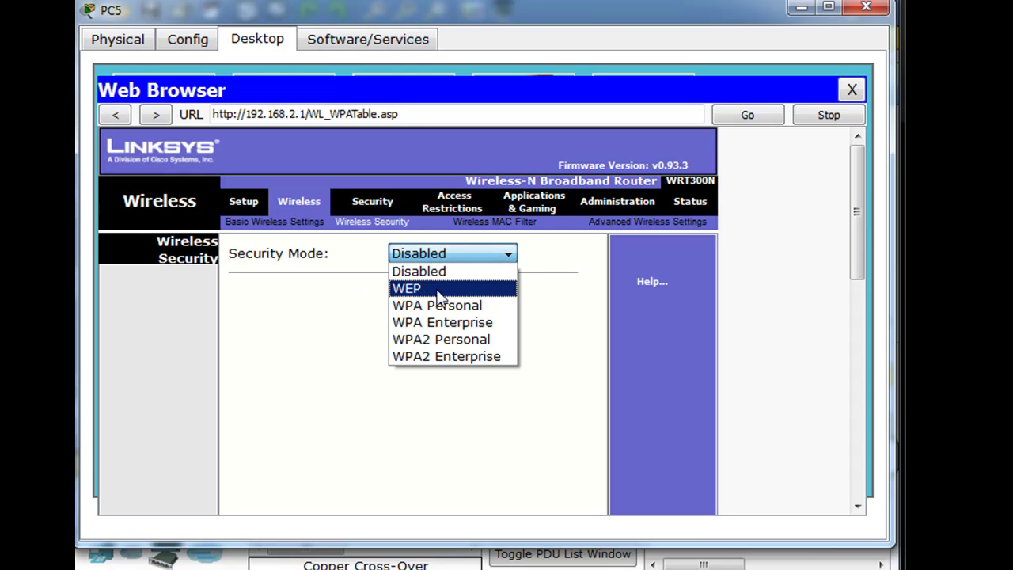
click(440, 296)
click(451, 258)
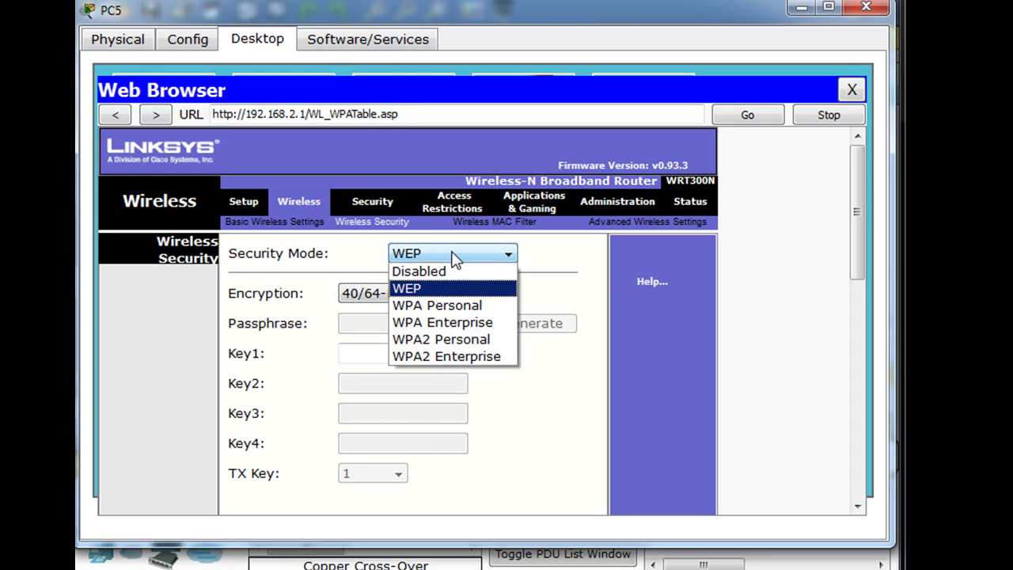
click(455, 255)
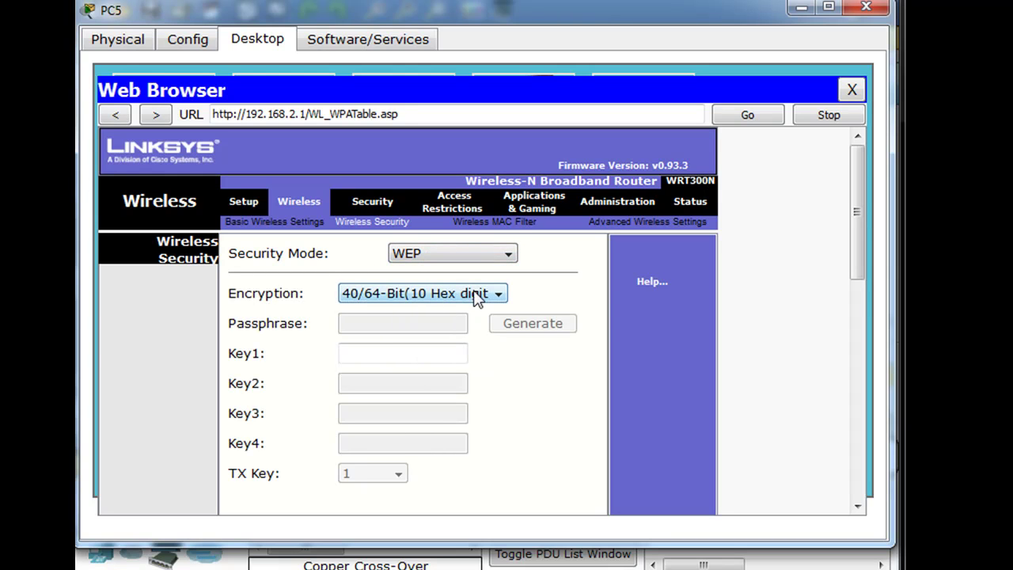
click(495, 294)
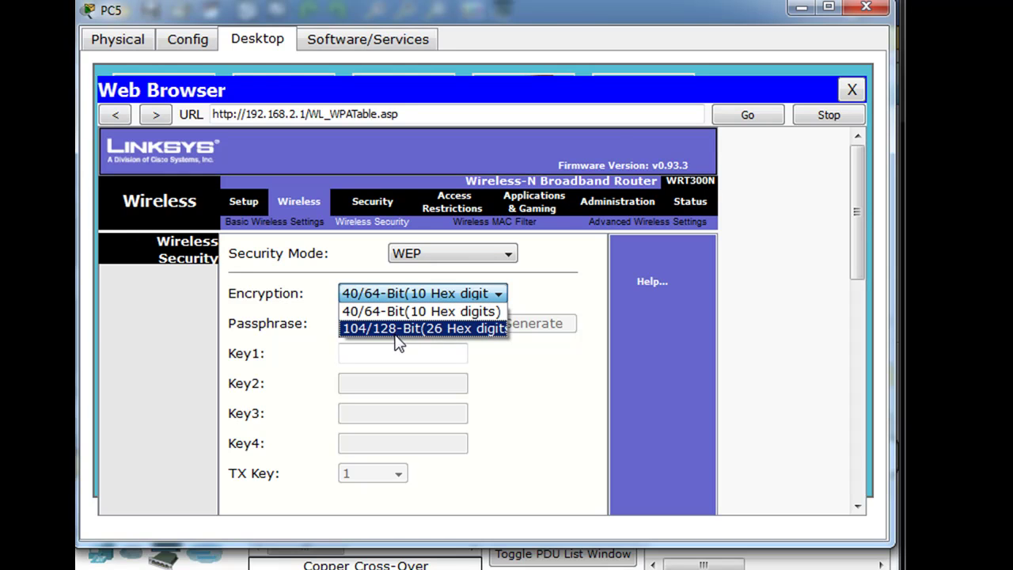
click(528, 372)
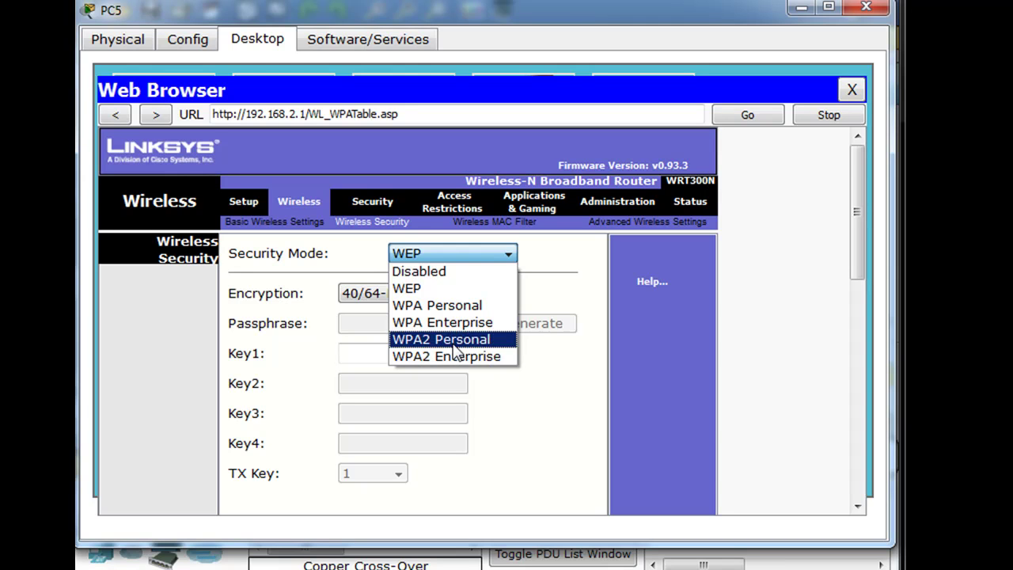
Step: Switch the security mode through WPA2 Enterprise to WPA2 Personal with AES, ready for the passphrase
click(458, 368)
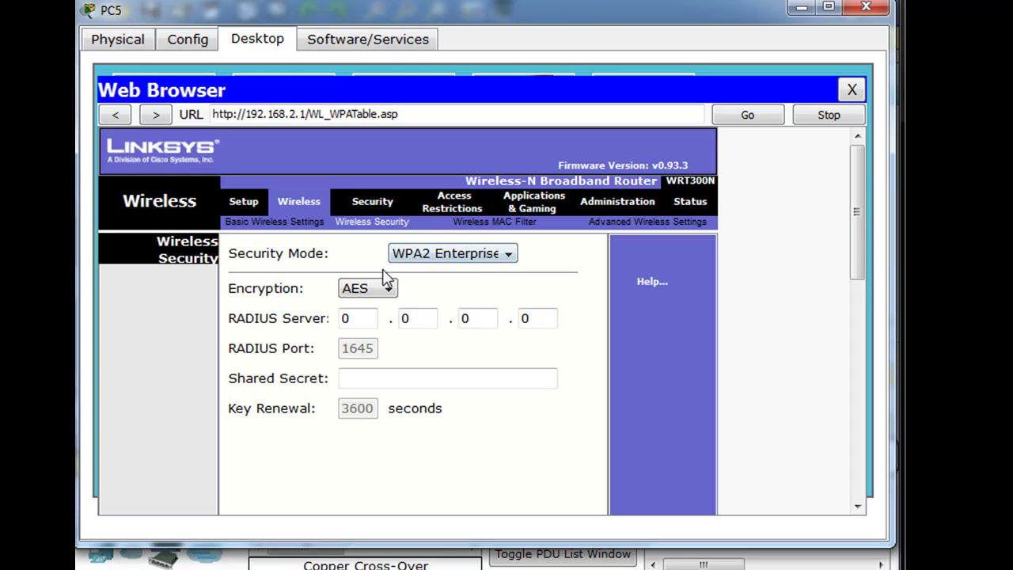
click(467, 264)
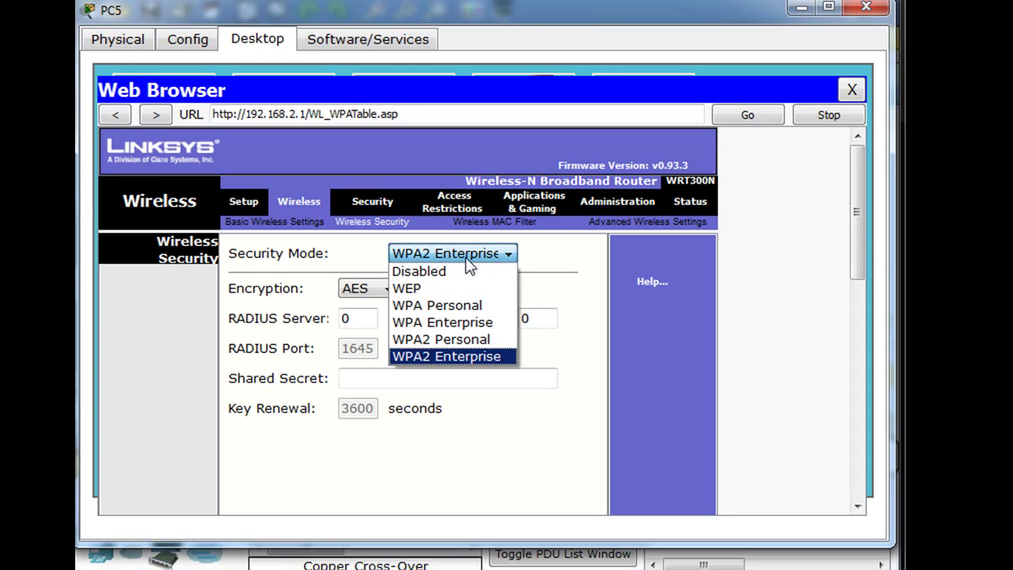
click(458, 340)
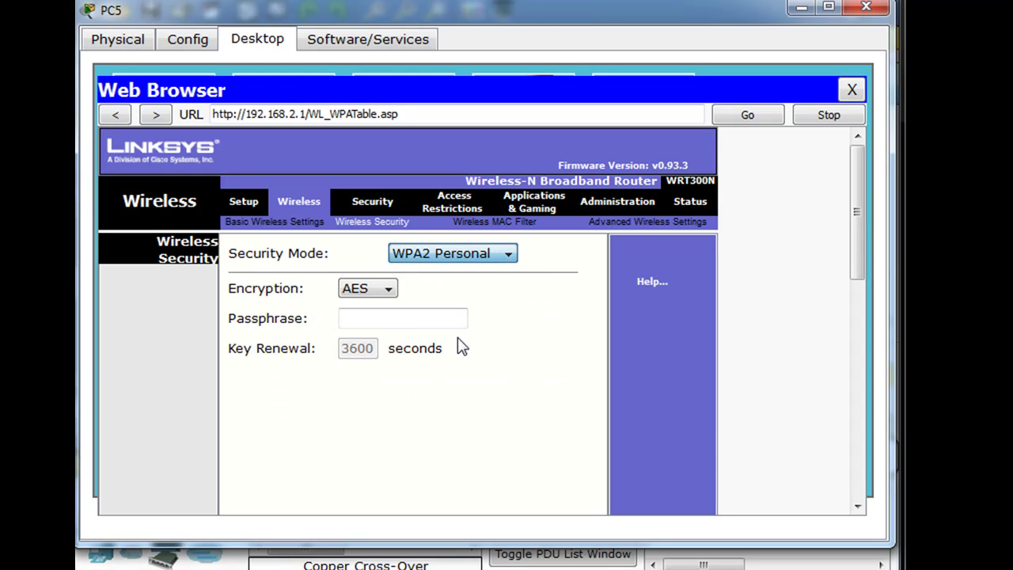
click(373, 309)
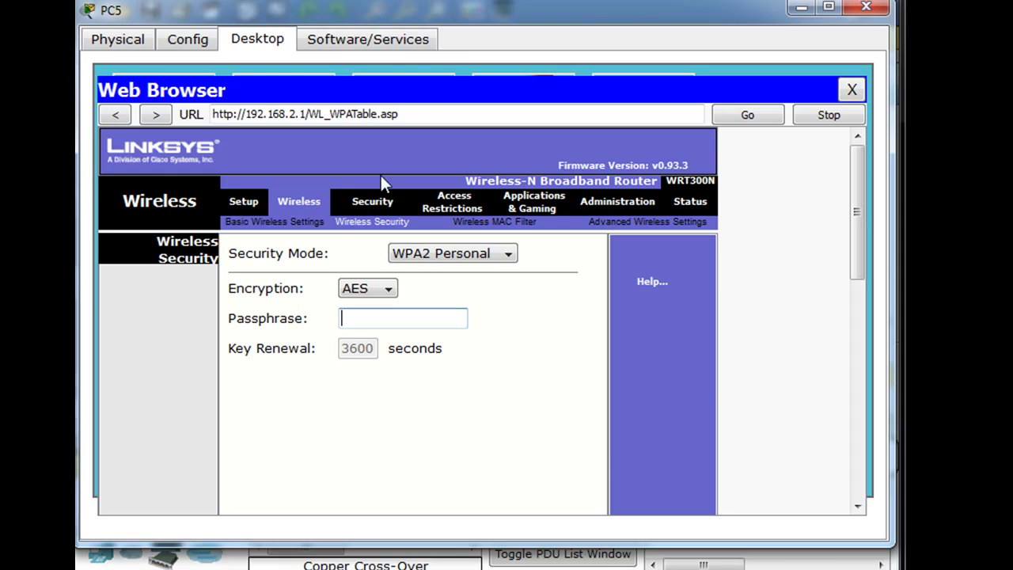
Step: Revise the Key and Admin Pass lines in the Wireless Security note, then move PC5's window back
drag(446, 17, 527, 330)
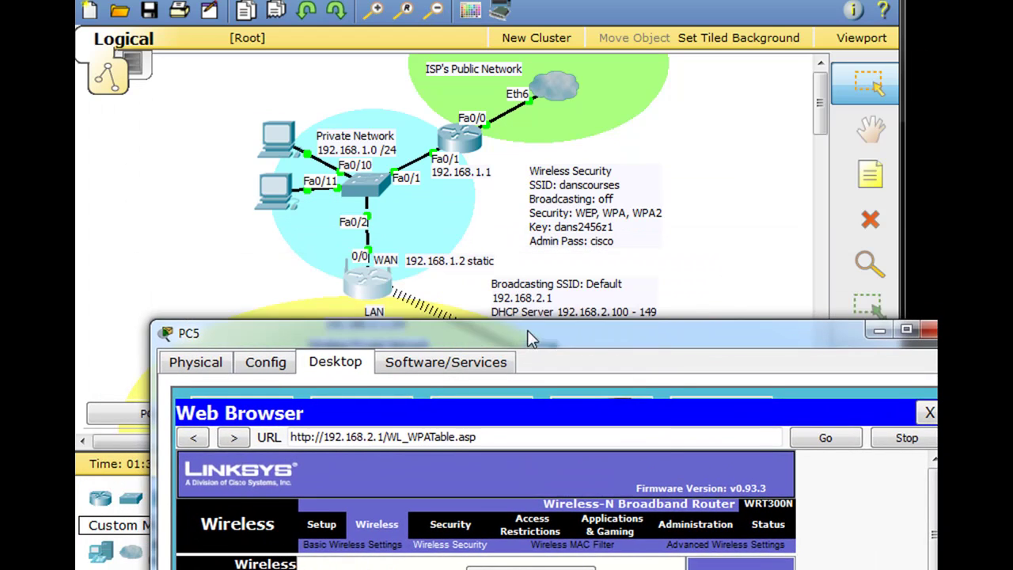
click(608, 244)
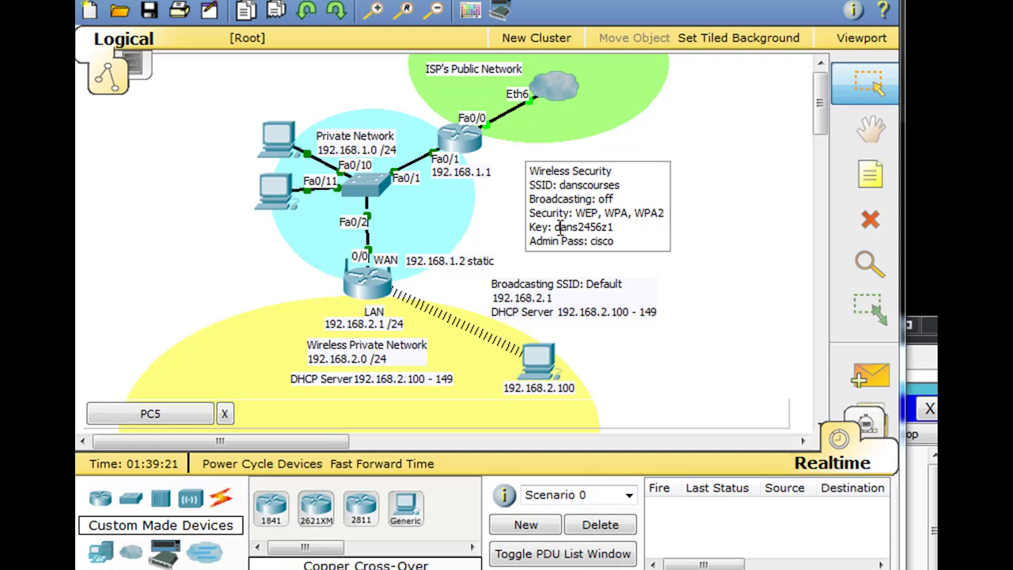
drag(557, 227, 643, 243)
text(dans2456z1)
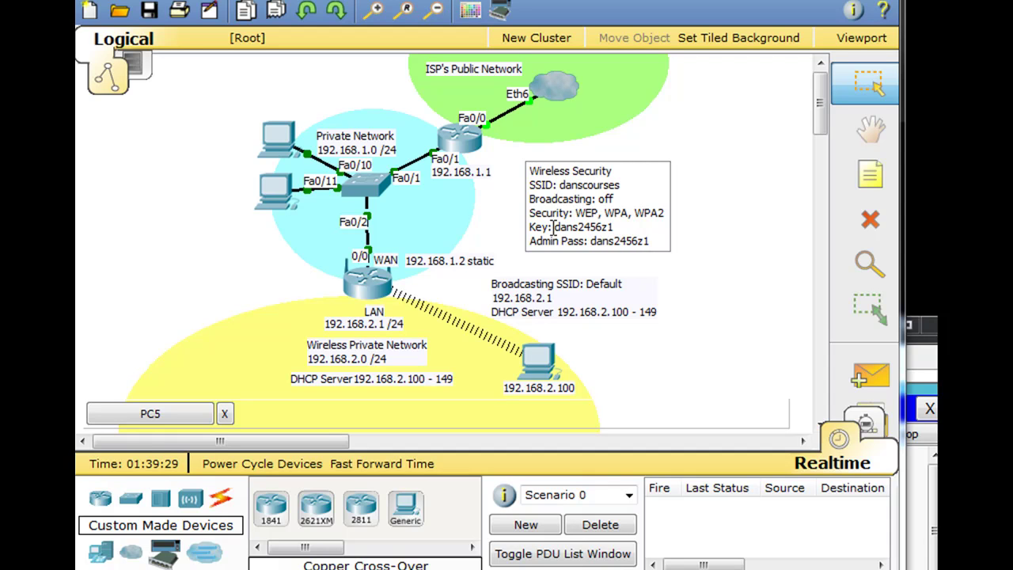
drag(579, 227, 622, 228)
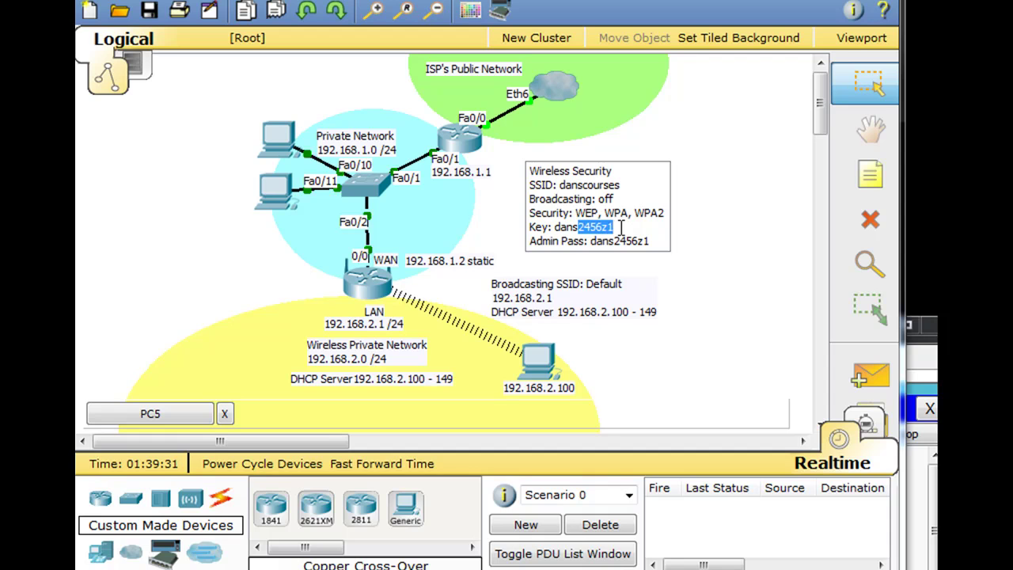
text(cisco)
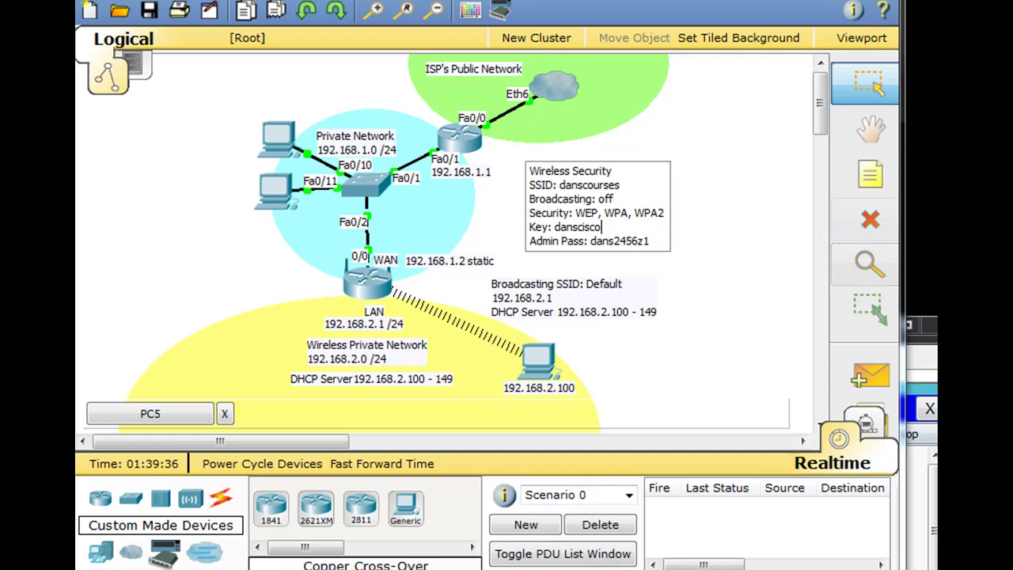
click(918, 372)
drag(744, 348, 672, 38)
Step: Enter the new wireless passphrase in the Passphrase field and keep AES encryption
click(367, 315)
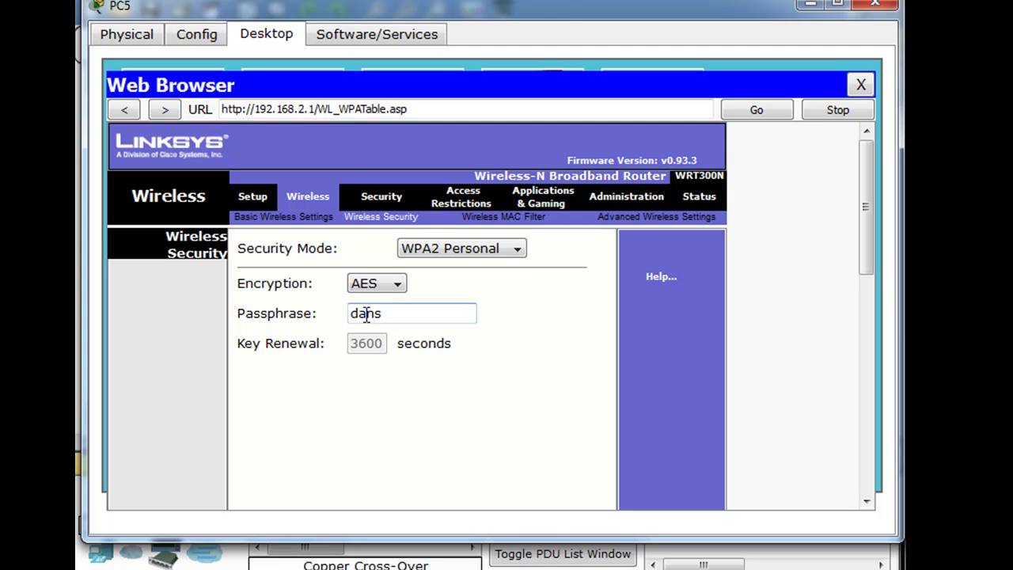
text(danscisco)
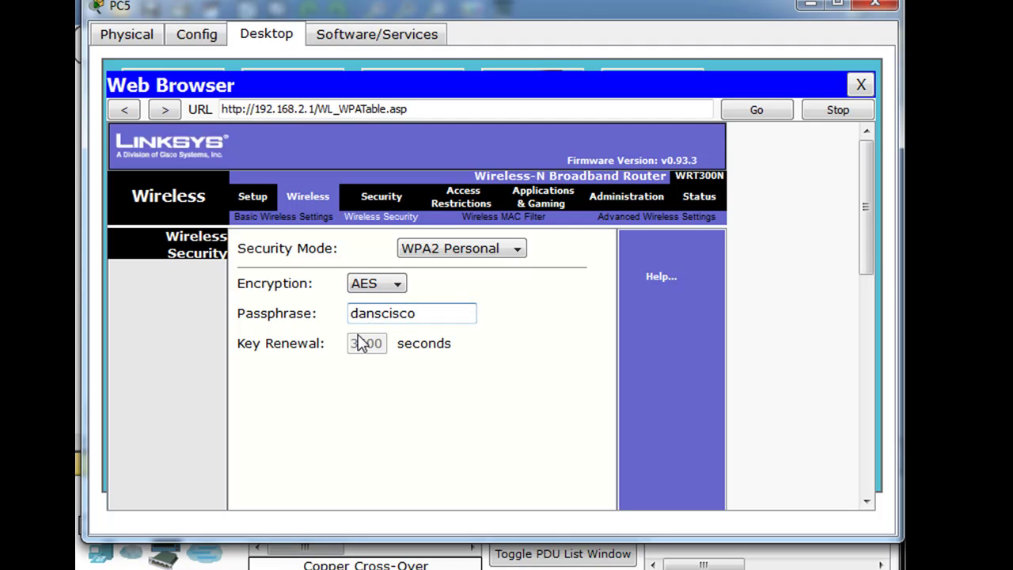
click(397, 286)
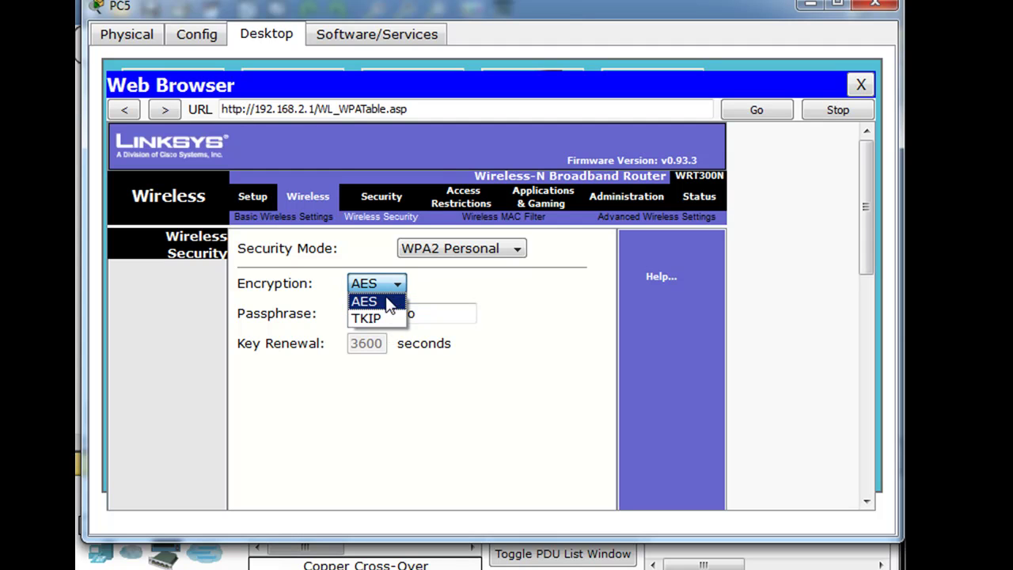
click(400, 286)
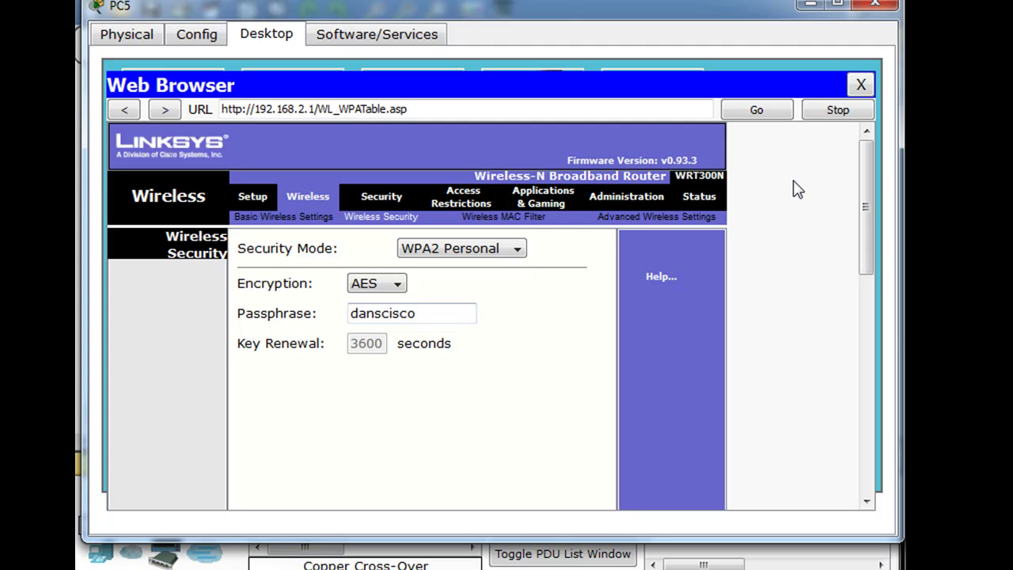
Step: Save the WPA2 wireless settings until the request times out, then view PC5's Physical Device View
scroll(839, 238, down, 10)
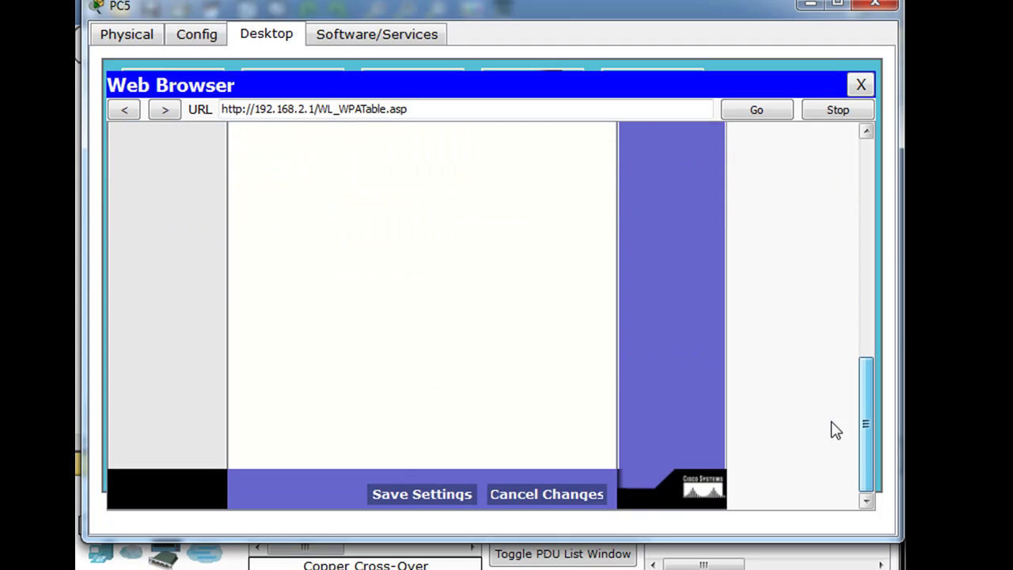
click(446, 497)
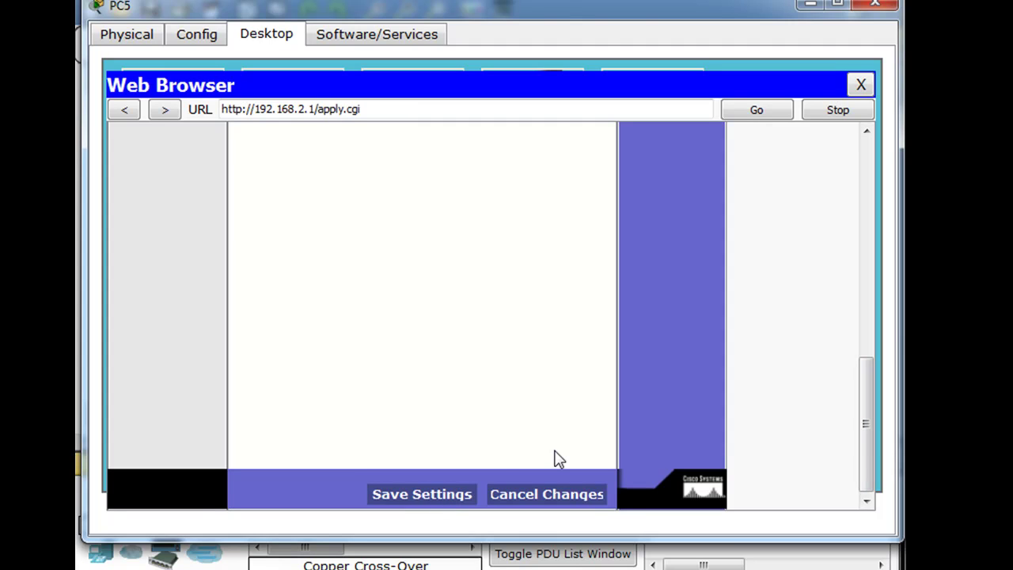
drag(866, 441, 878, 208)
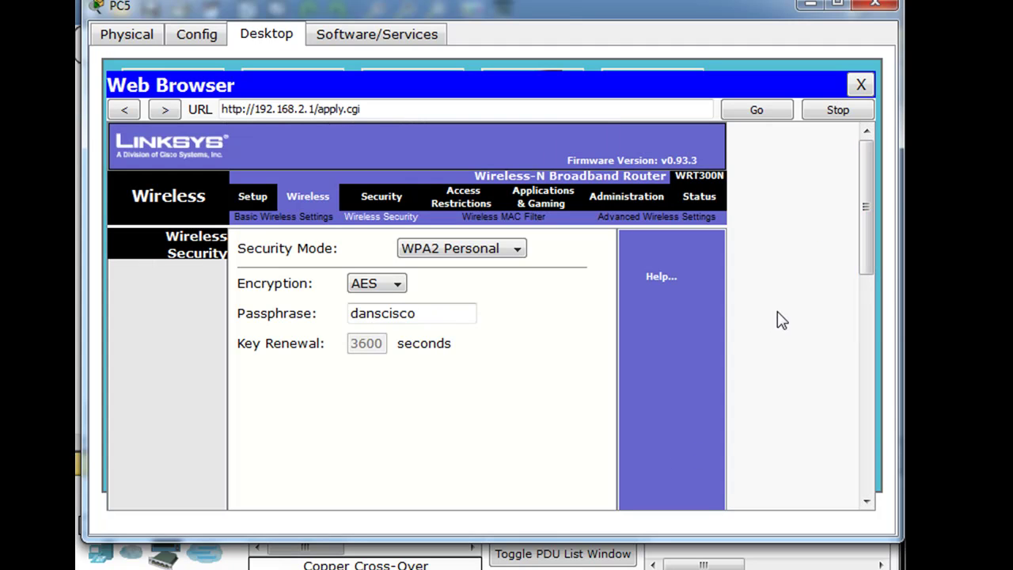
scroll(866, 265, down, 1)
drag(870, 273, 870, 491)
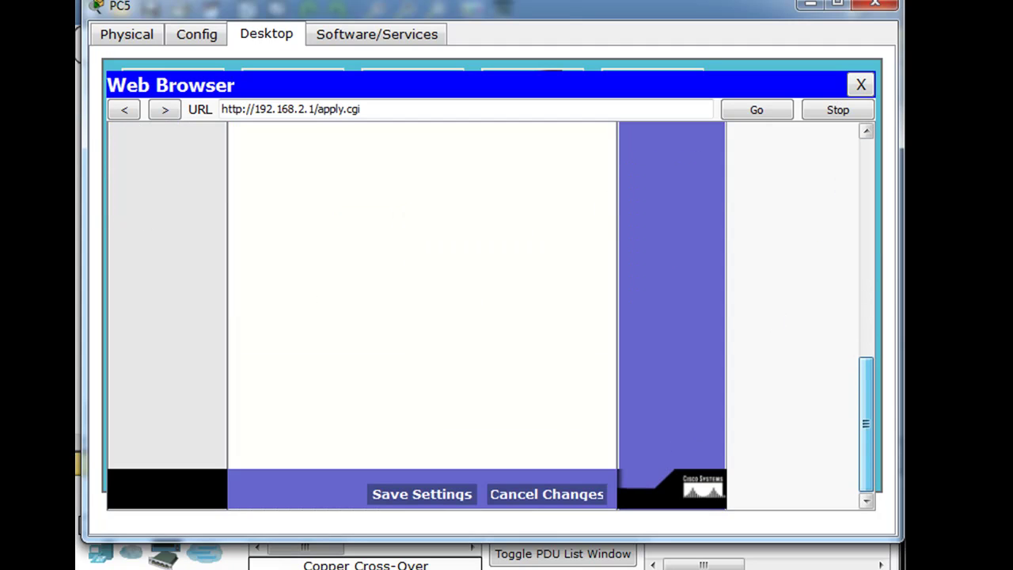
click(442, 495)
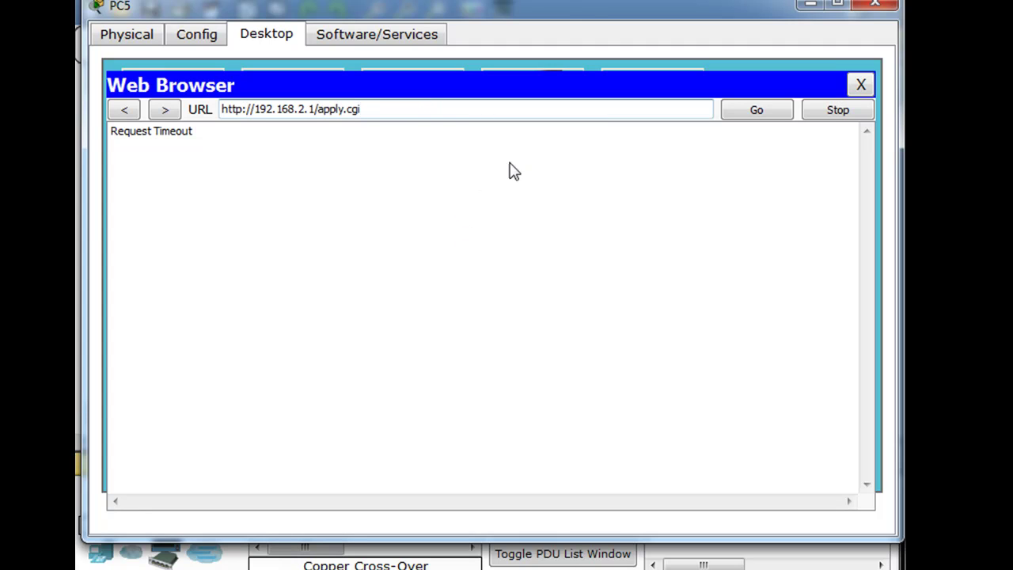
drag(587, 2, 587, 0)
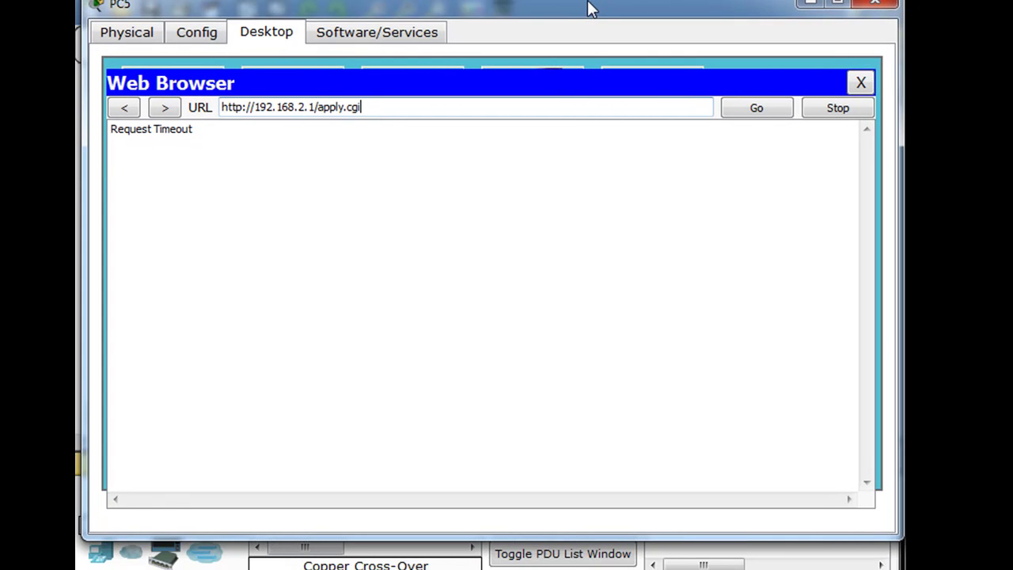
click(204, 37)
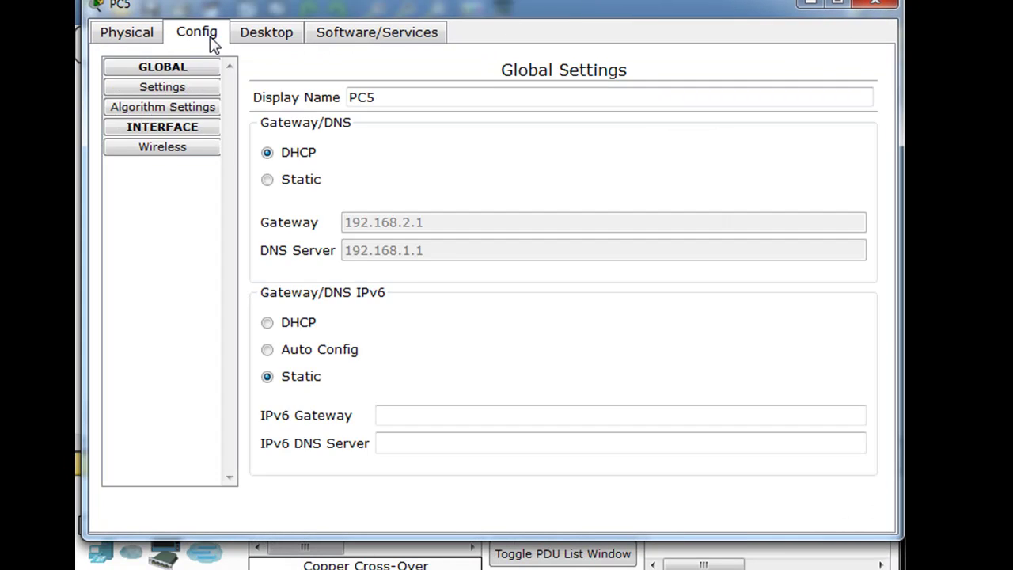
click(135, 37)
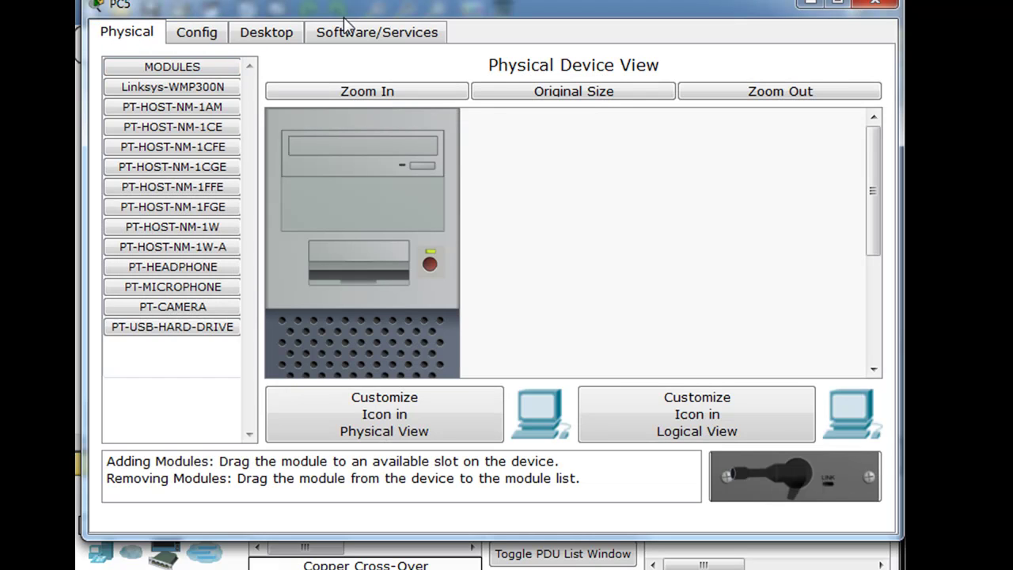
Step: Close PC5's web browser to return to its Desktop applications, keeping the PC5 window in view
click(361, 35)
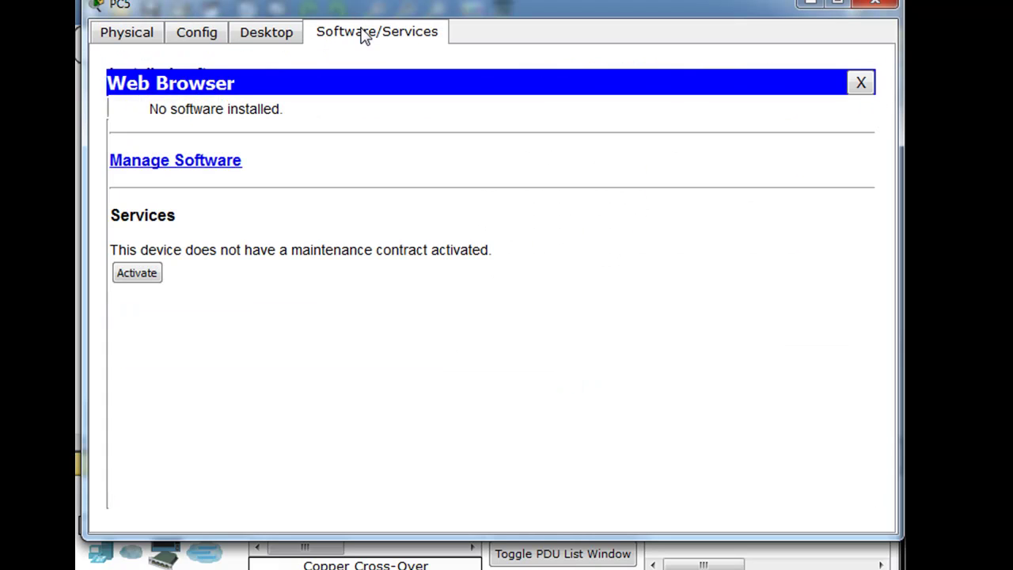
click(270, 38)
click(860, 83)
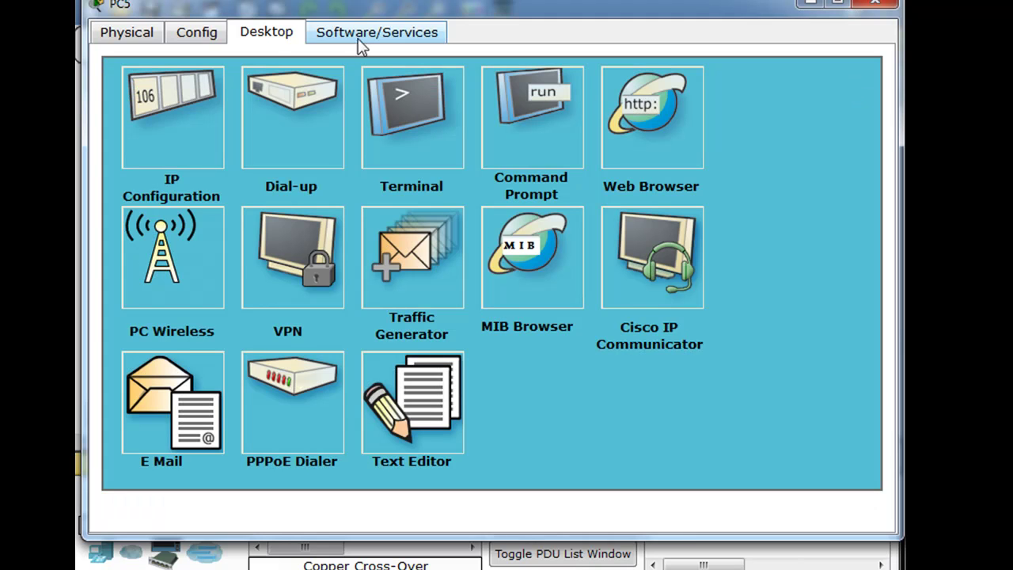
drag(393, 15, 356, 517)
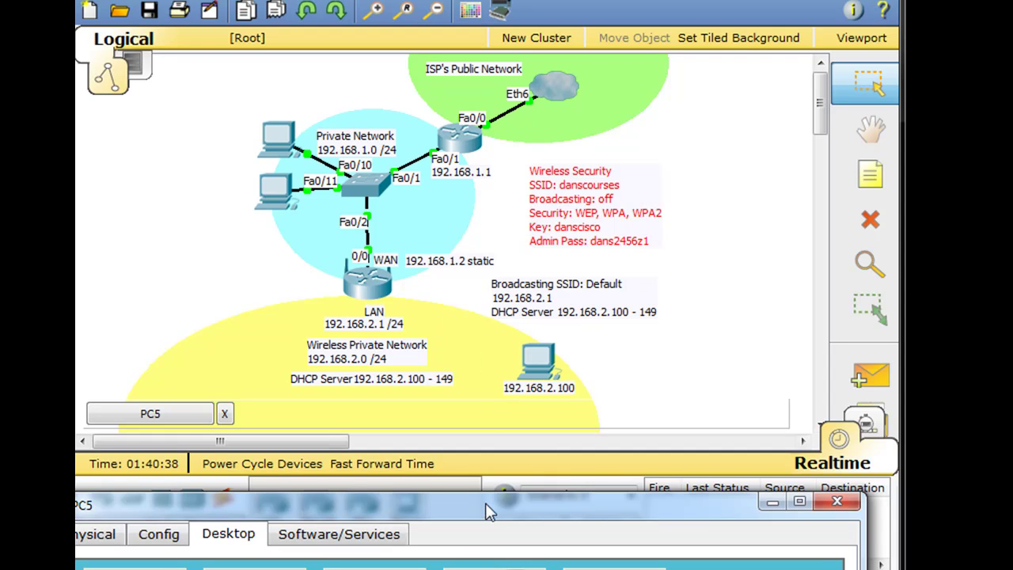
drag(486, 507, 536, 13)
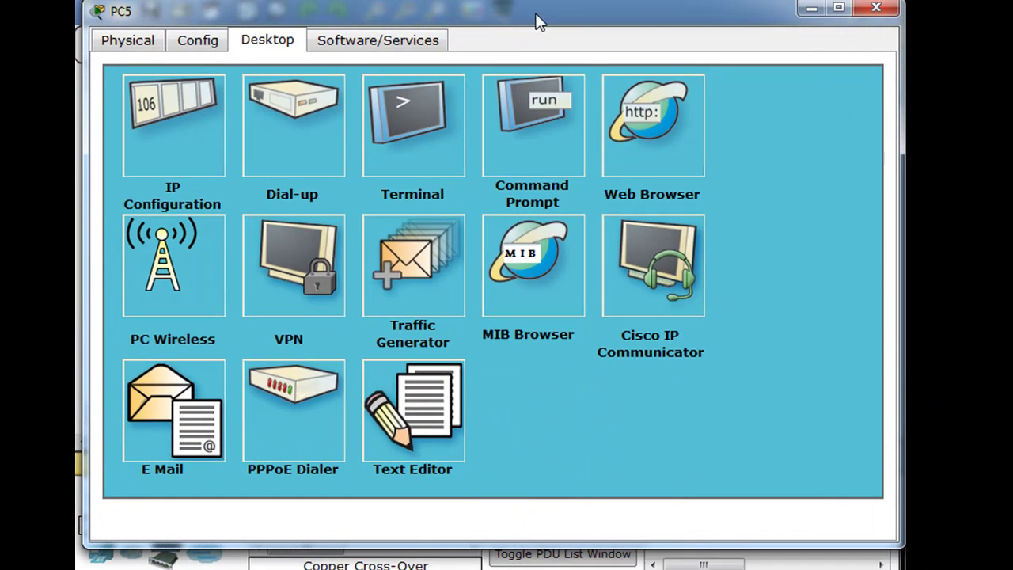
Step: In PC Wireless, edit the danscourses profile using advanced manual setup
click(167, 230)
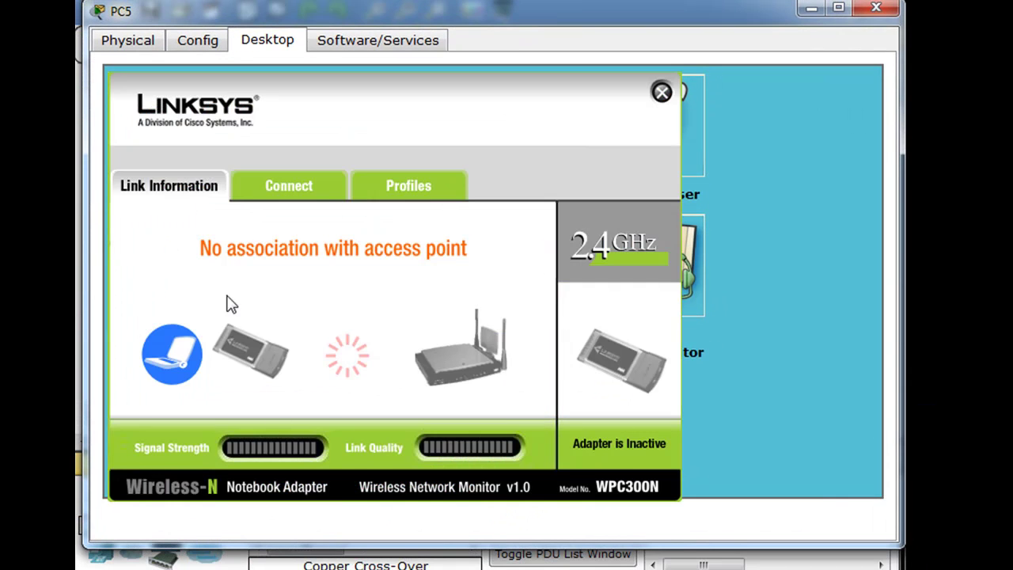
click(419, 187)
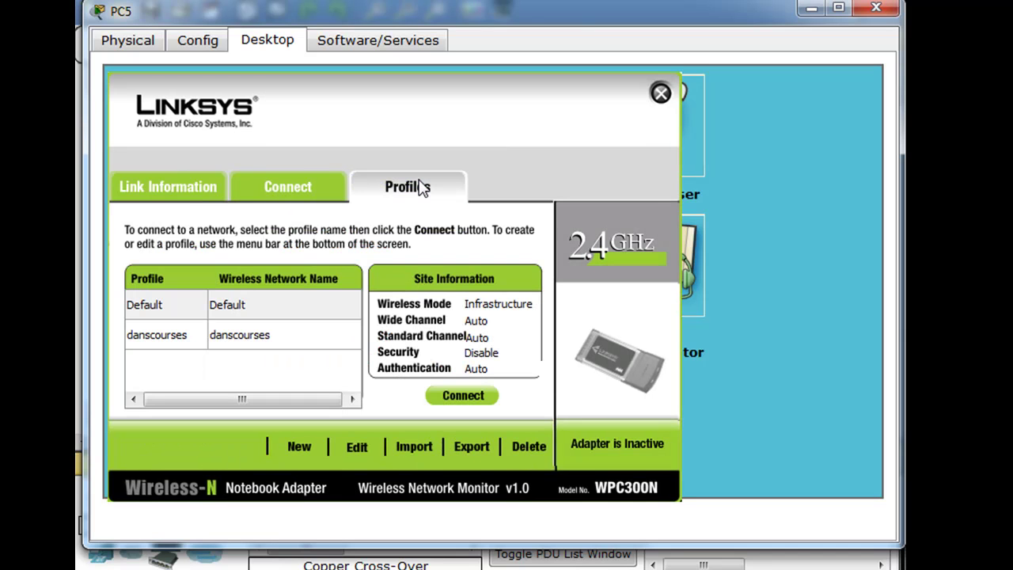
click(176, 345)
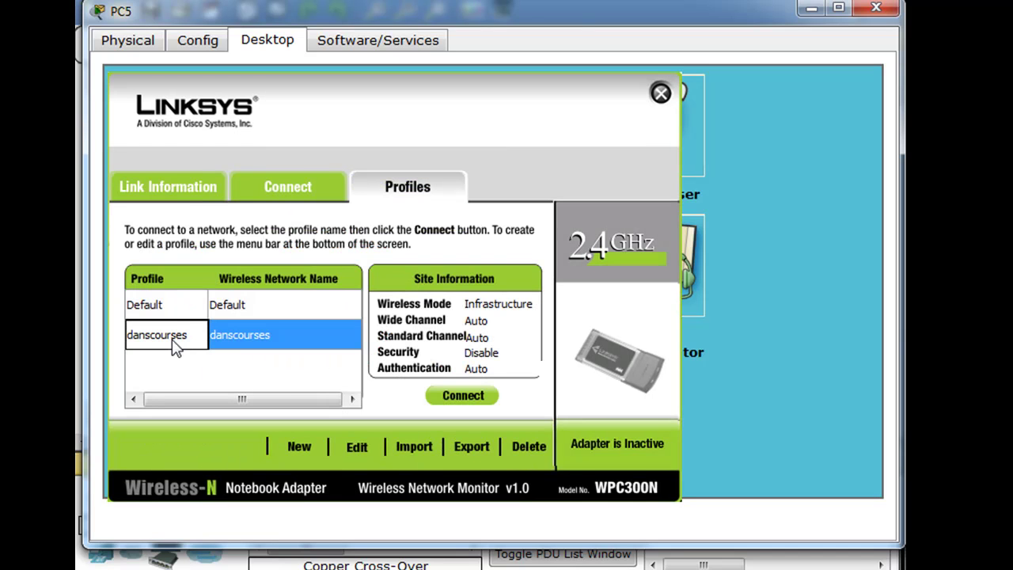
click(356, 447)
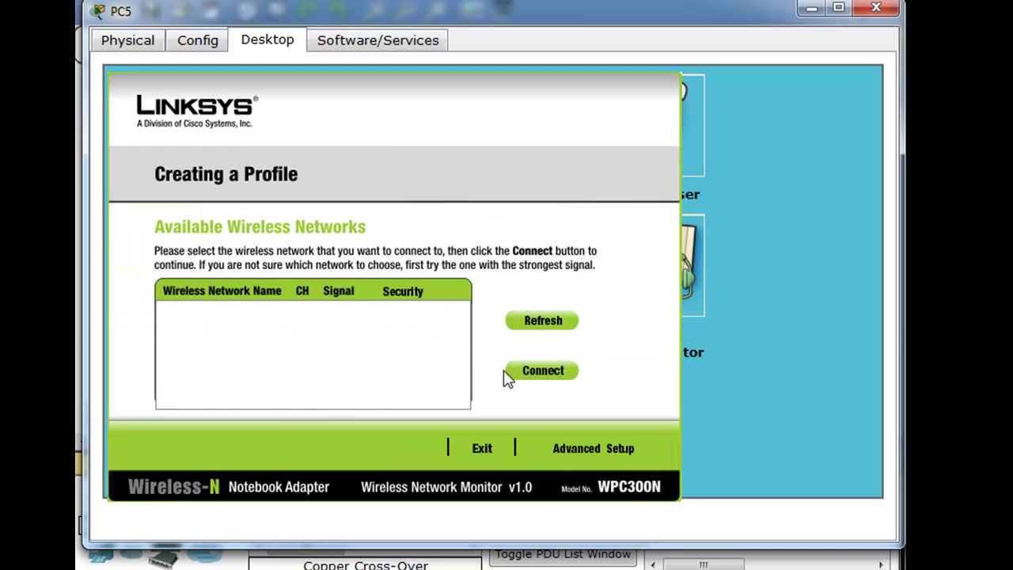
click(588, 448)
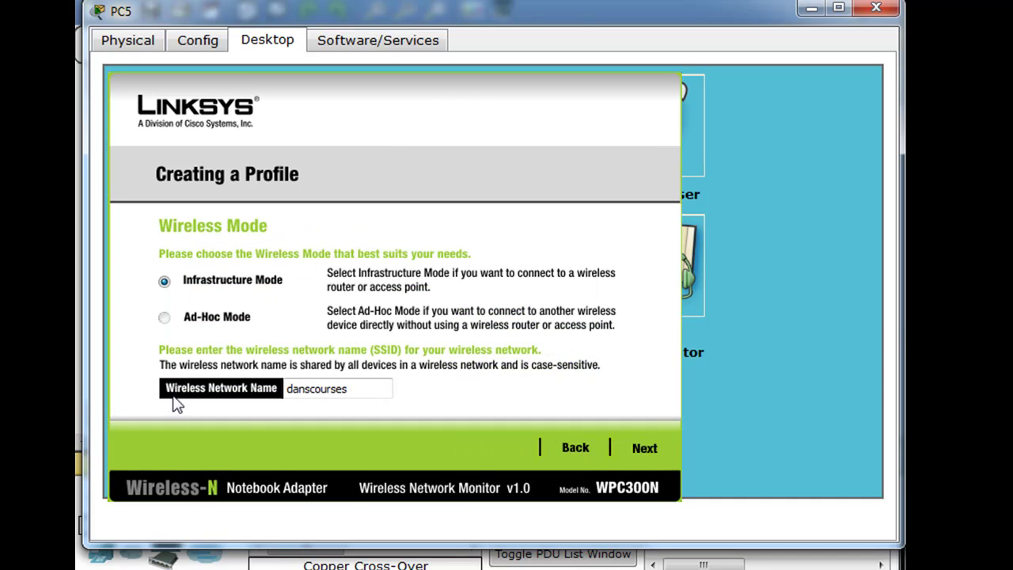
Step: Keep DHCP, choose WPA2-Personal security, and begin entering the pre-shared key
click(657, 452)
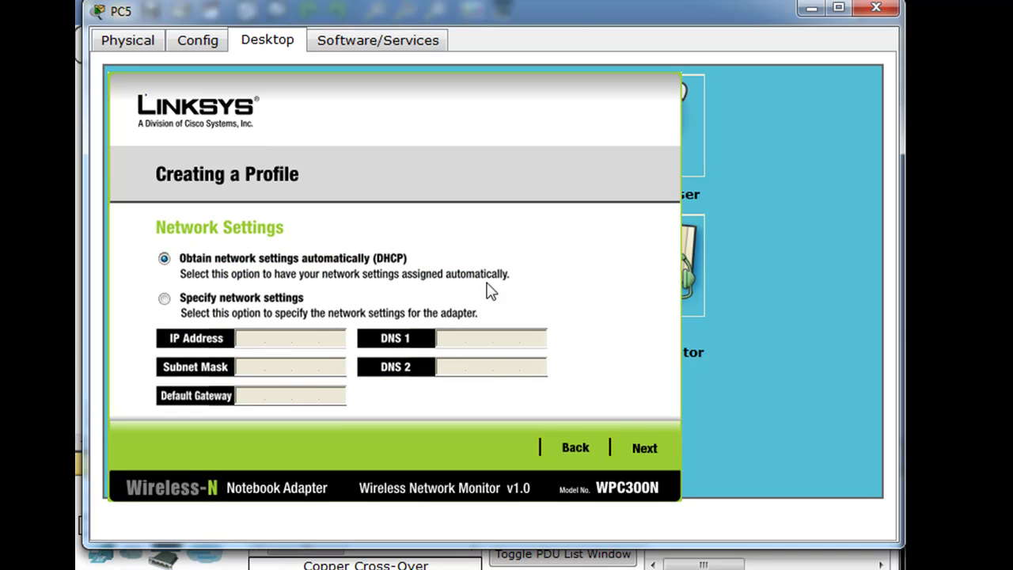
click(643, 449)
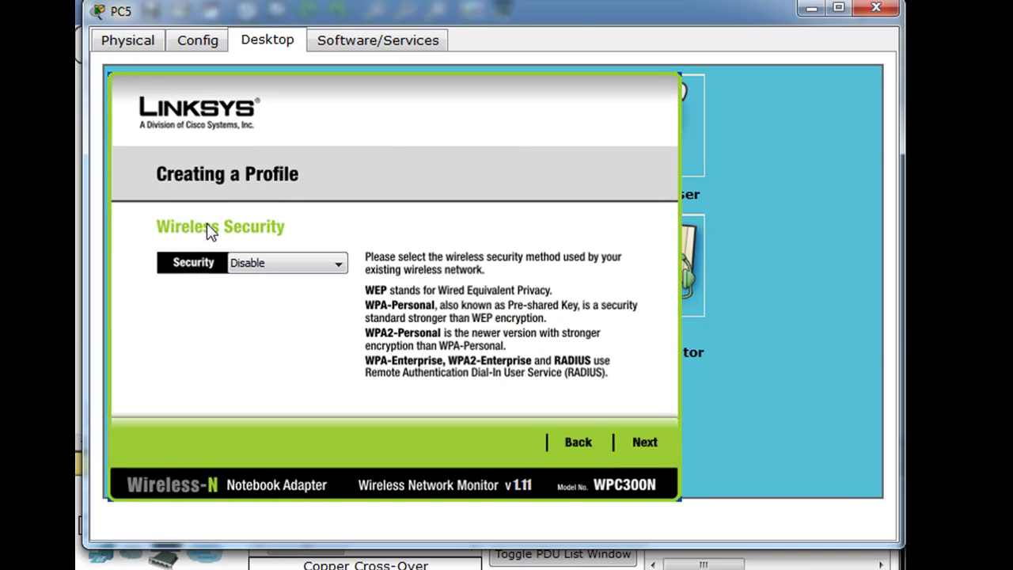
click(340, 264)
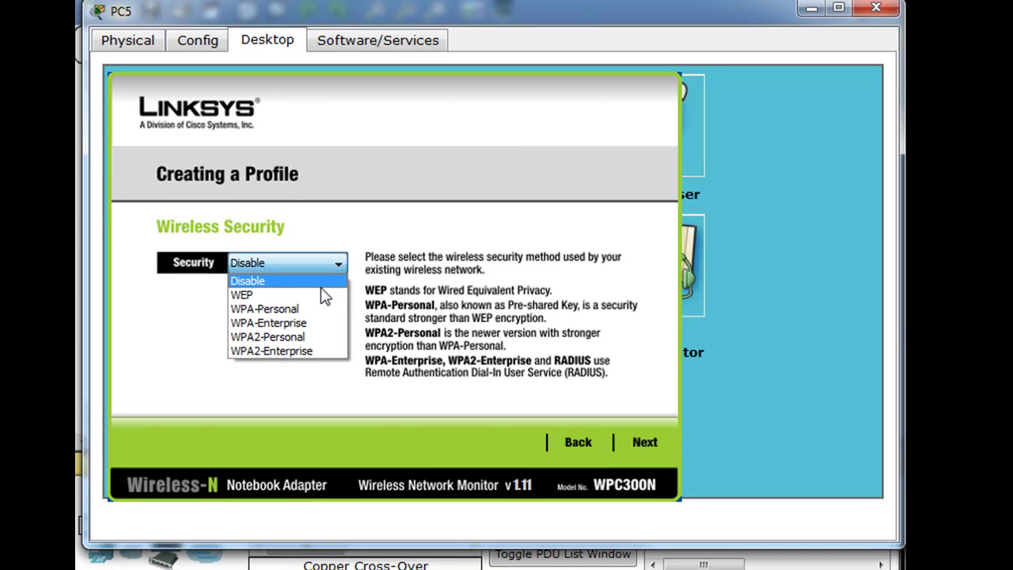
click(305, 339)
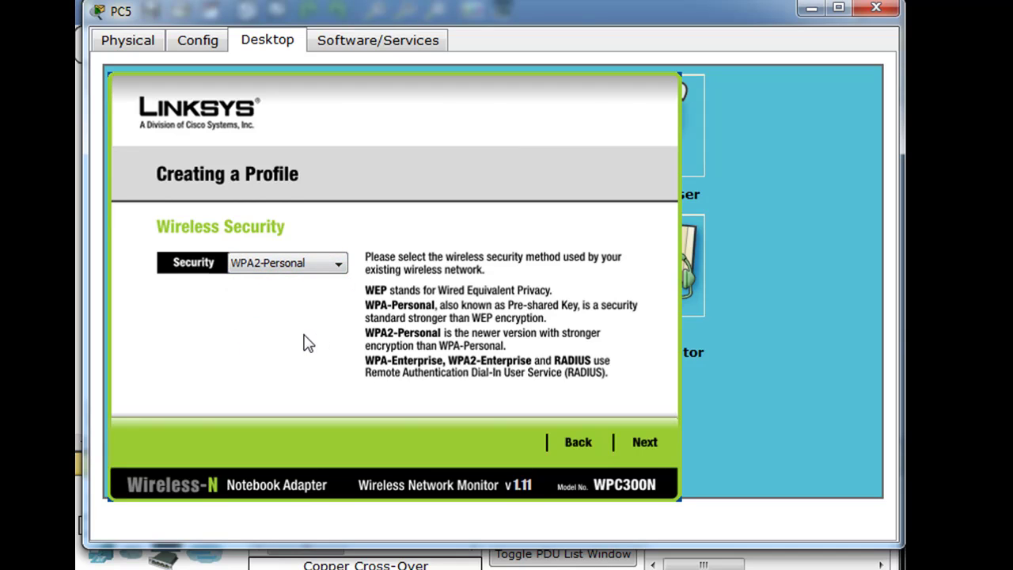
click(637, 443)
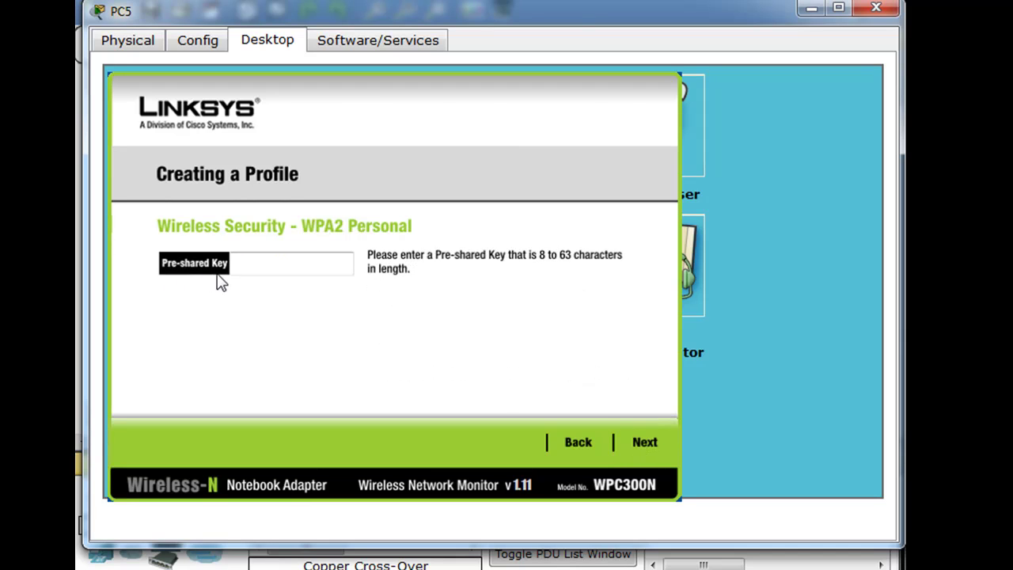
click(248, 268)
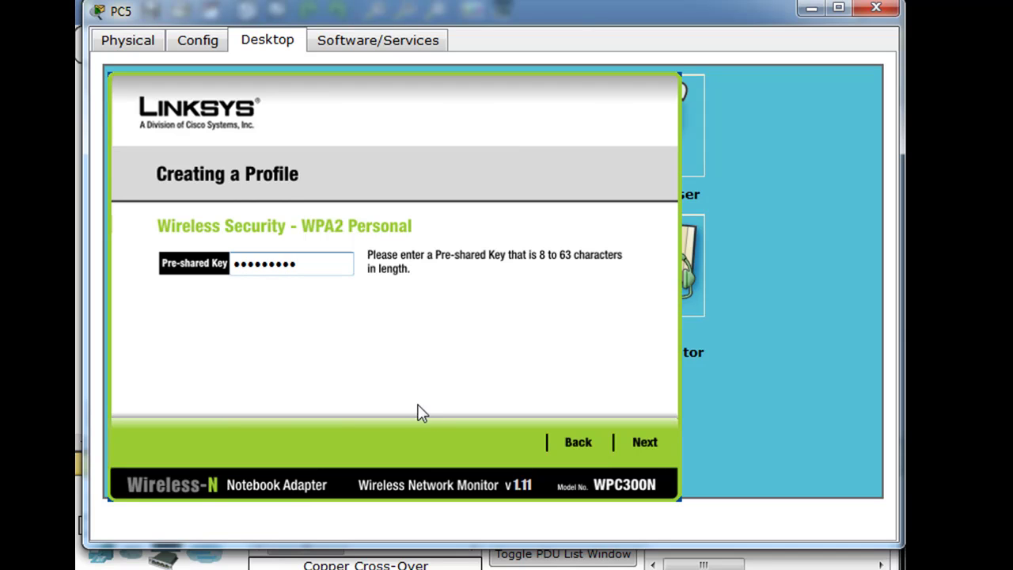
Step: Review and save the danscourses WPA2-Personal profile, finishing the wizard
click(647, 445)
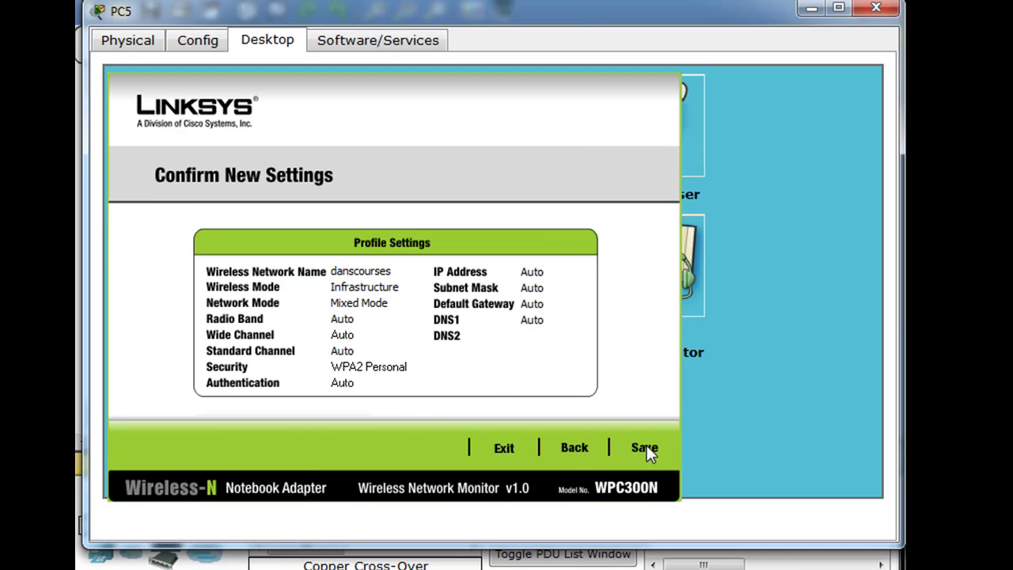
click(645, 448)
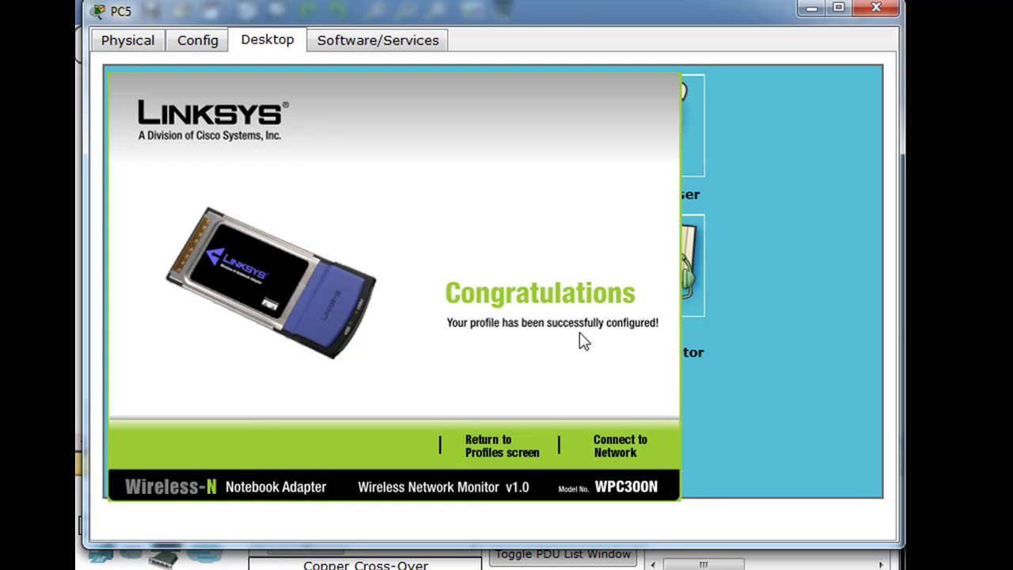
click(618, 453)
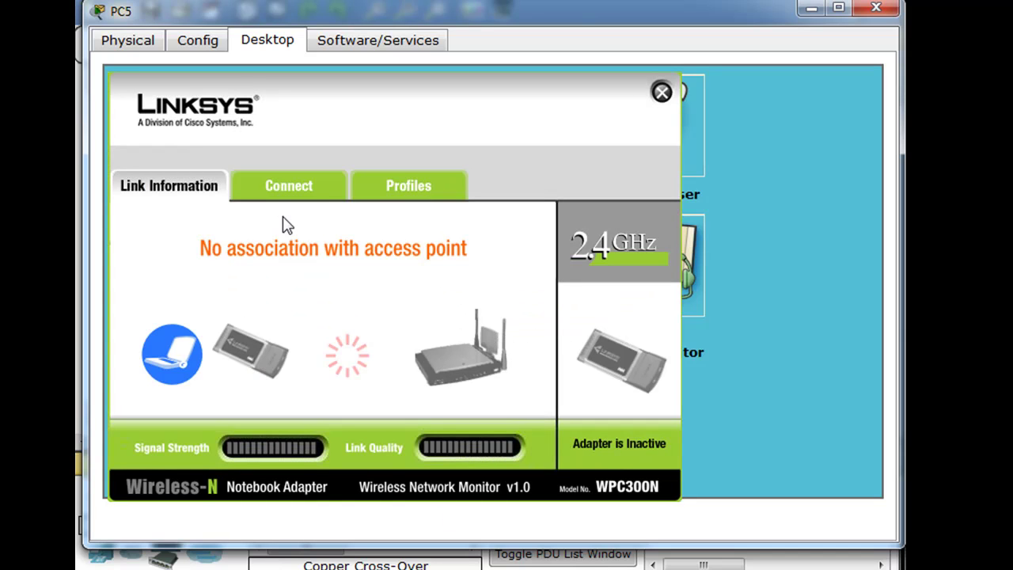
Step: Select the danscourses profile in the Profiles list and try connecting with it
click(407, 192)
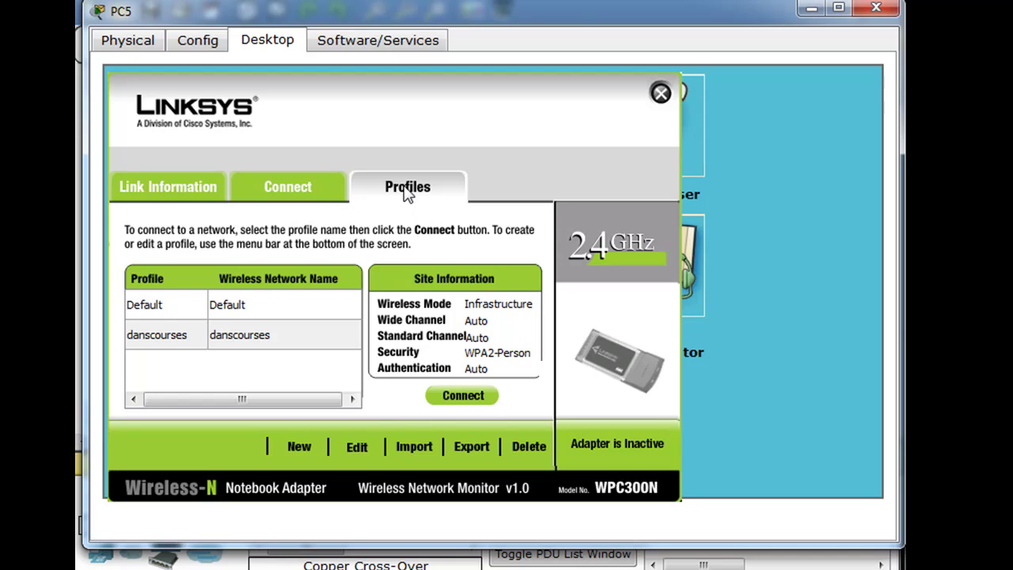
click(170, 339)
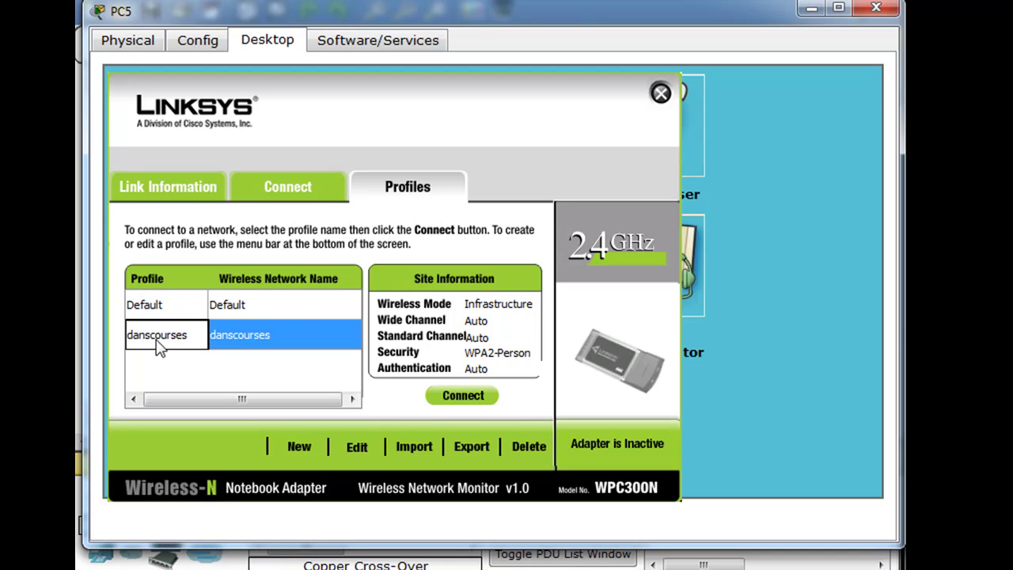
click(463, 397)
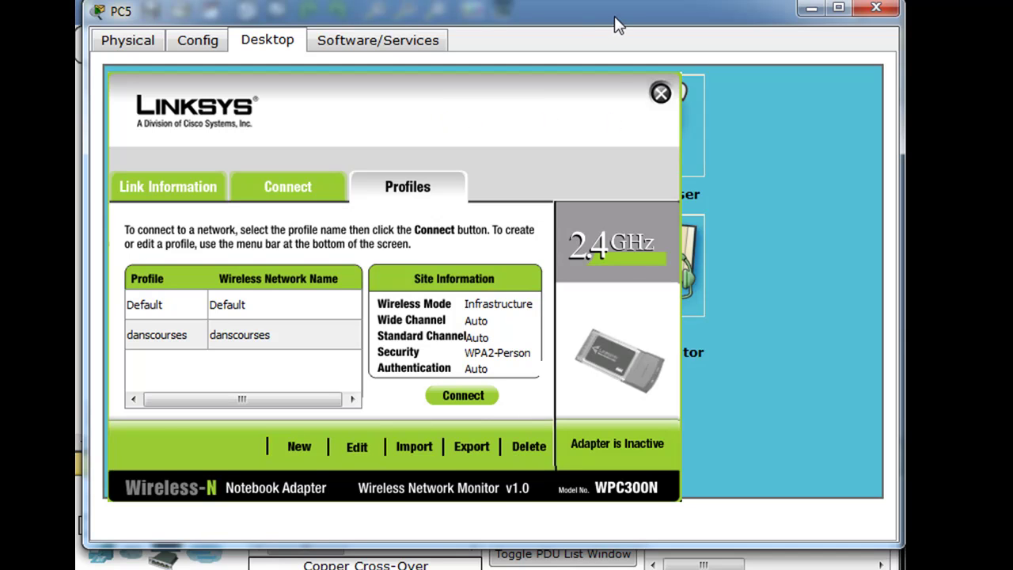
Step: Check the wireless router's Basic Wireless Settings: SSID danscourses, Mixed mode, broadcast enabled
drag(614, 24, 608, 407)
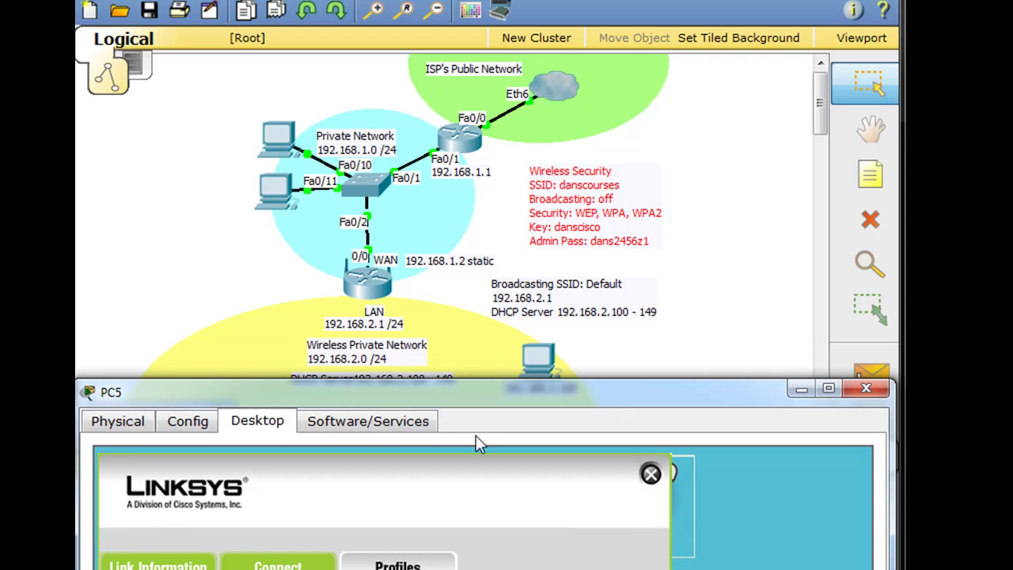
drag(527, 406, 546, 16)
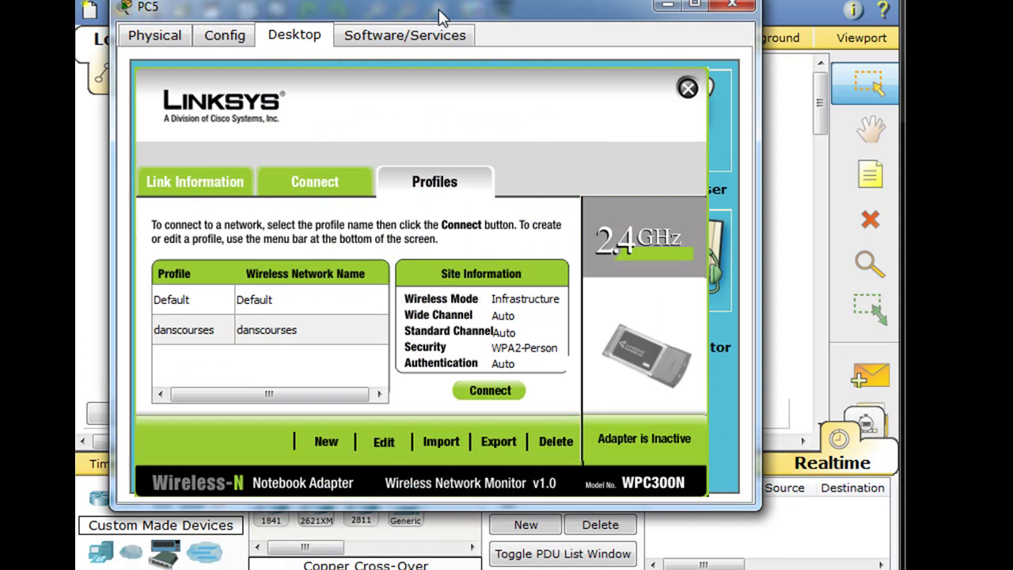
drag(438, 9, 436, 388)
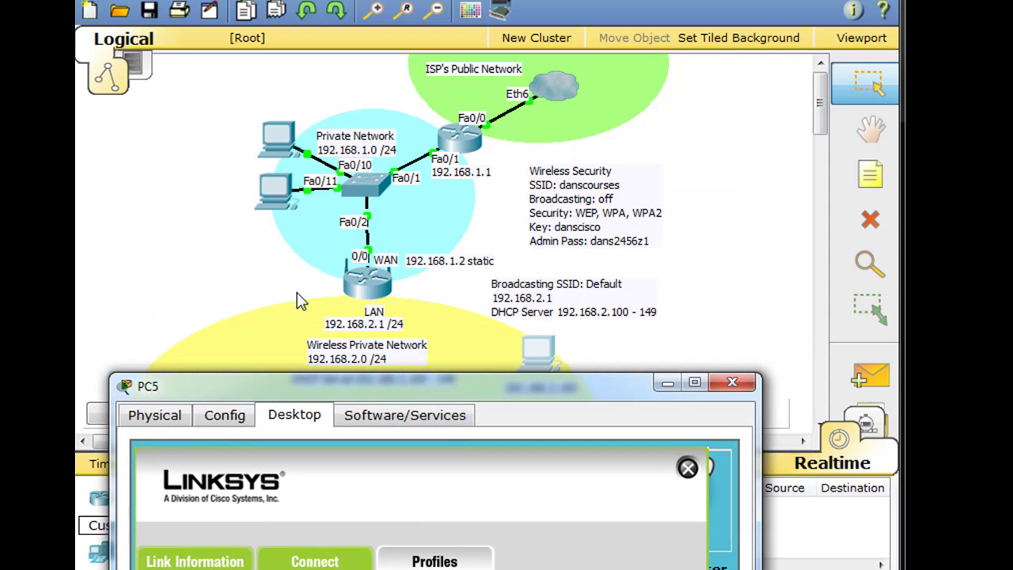
click(368, 285)
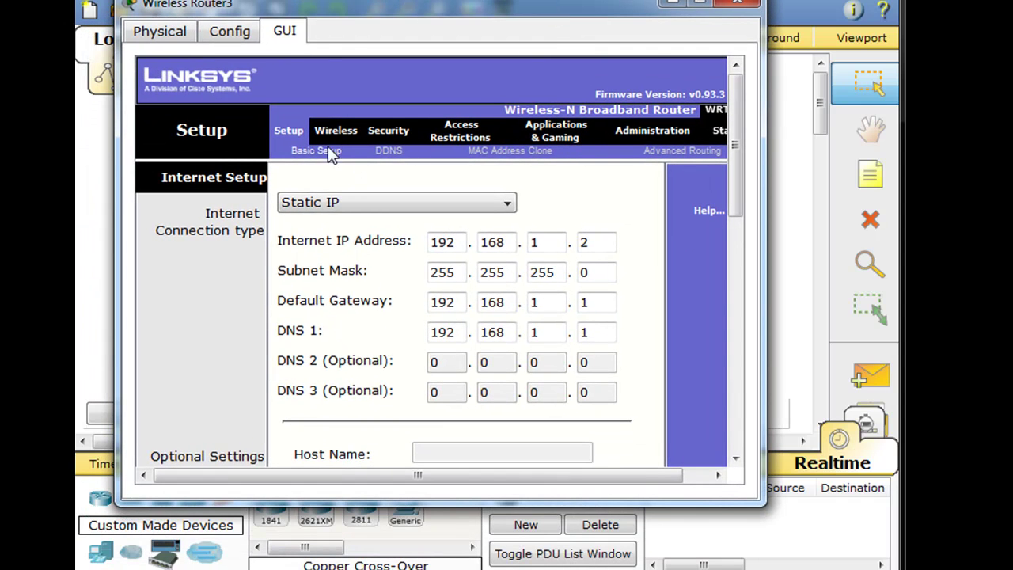
click(329, 132)
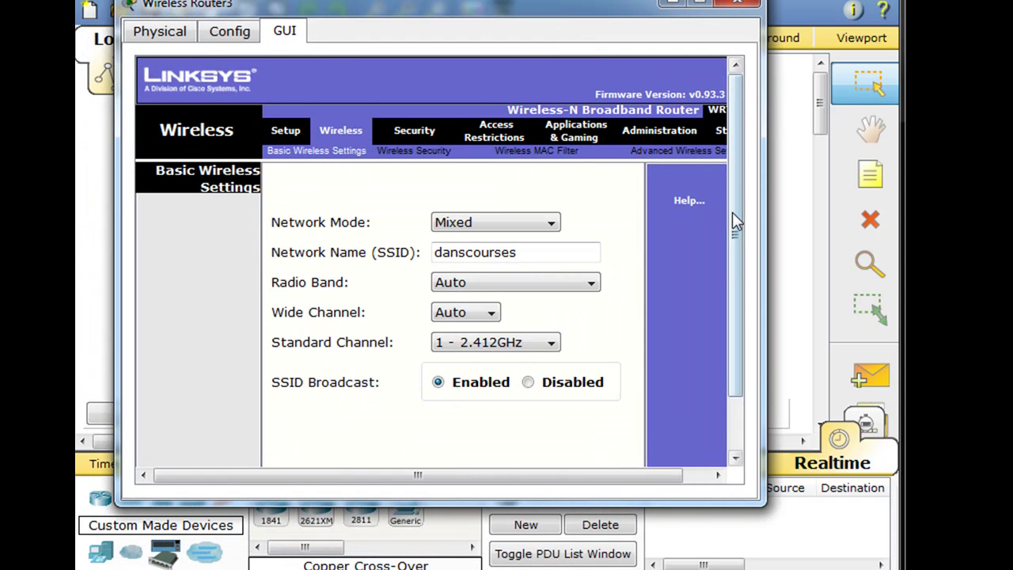
drag(734, 215, 733, 283)
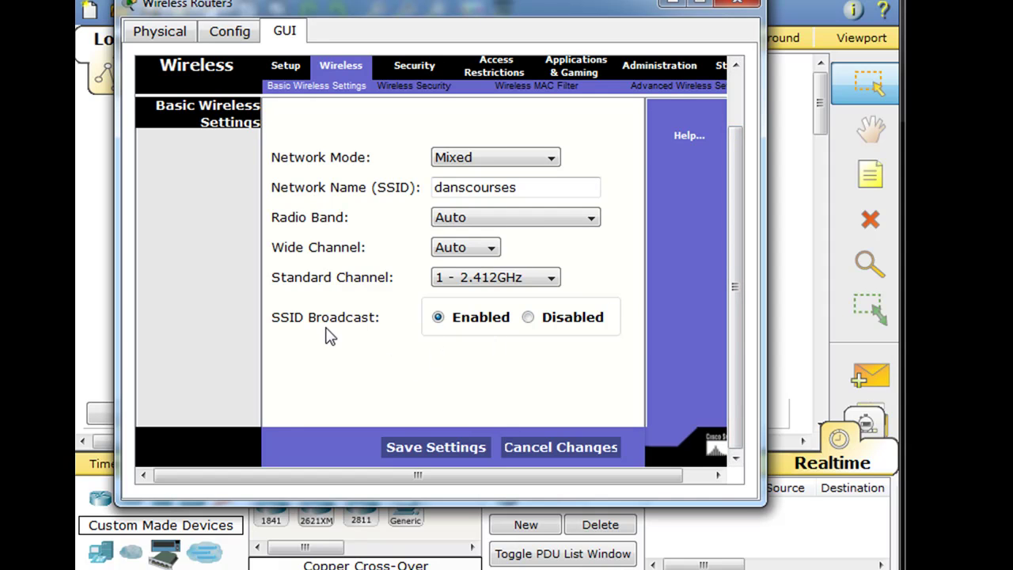
Step: Join PC5 to the danscourses network with its WPA2 pre-shared key, getting address 192.168.2.100
click(736, 8)
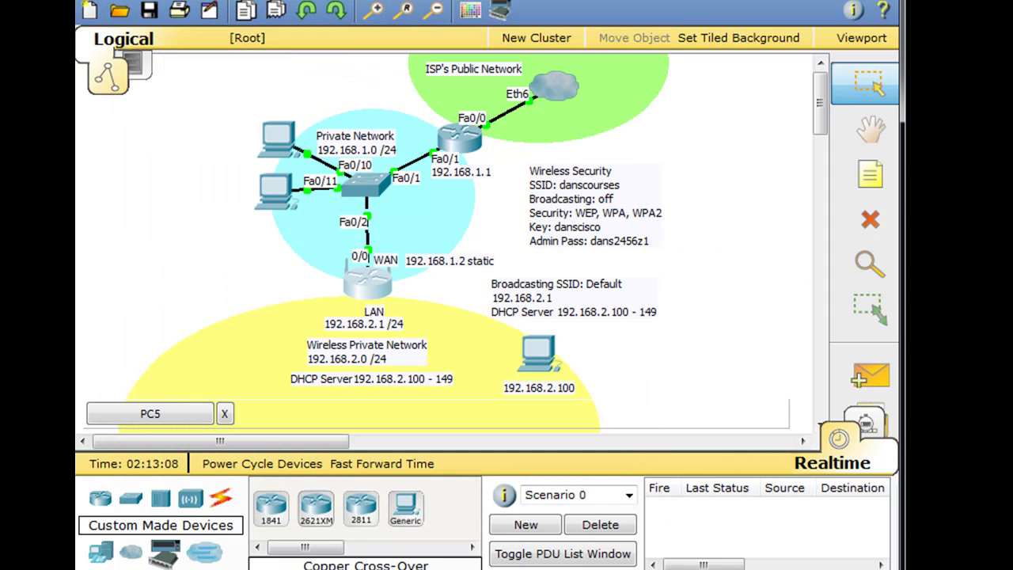
drag(593, 396, 573, 11)
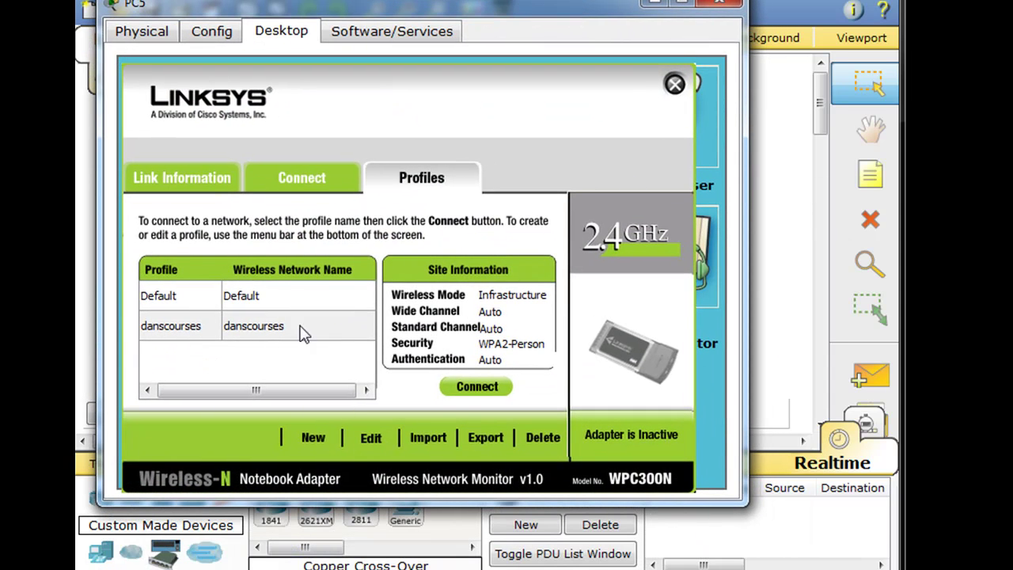
click(283, 178)
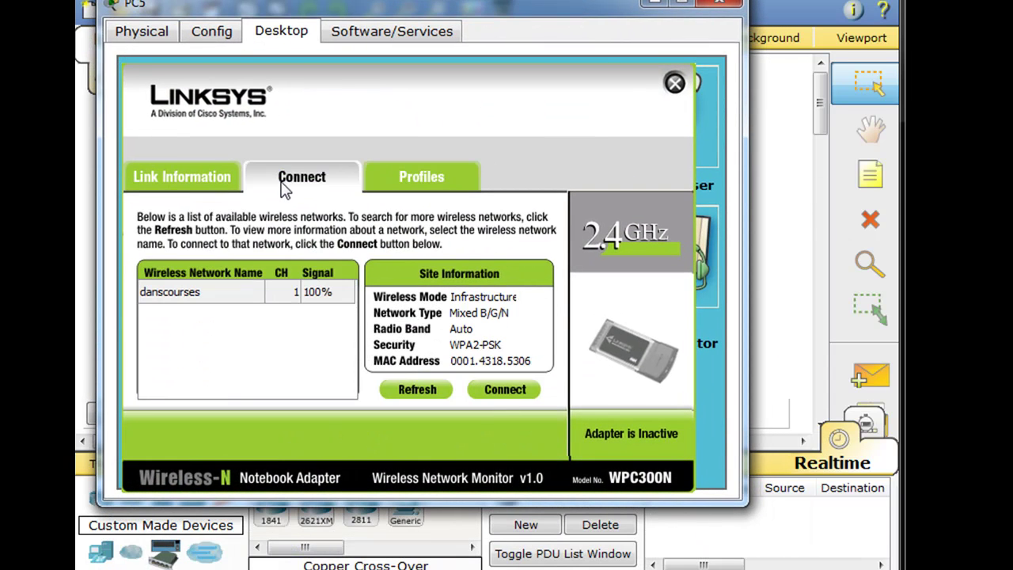
click(205, 297)
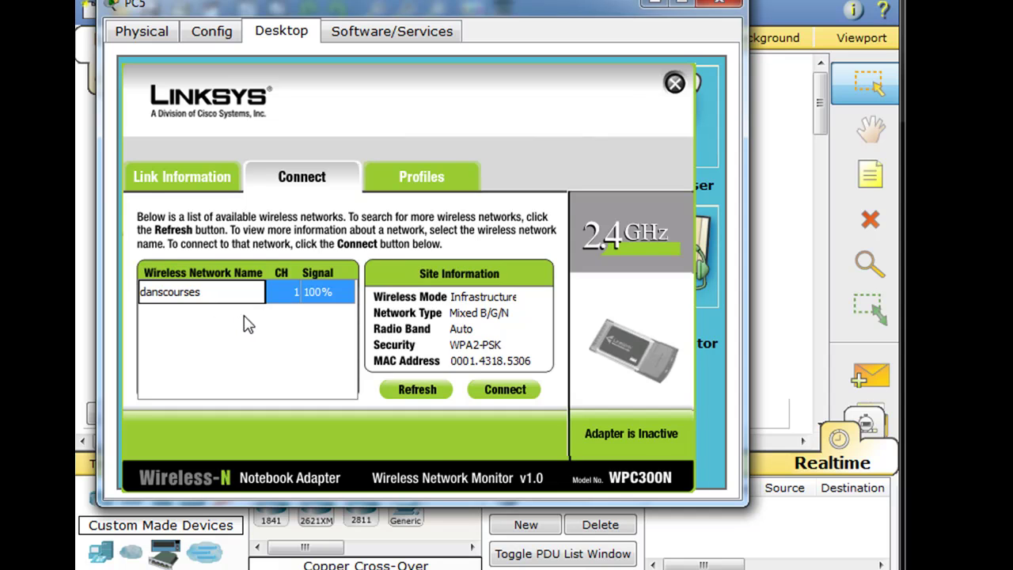
click(510, 391)
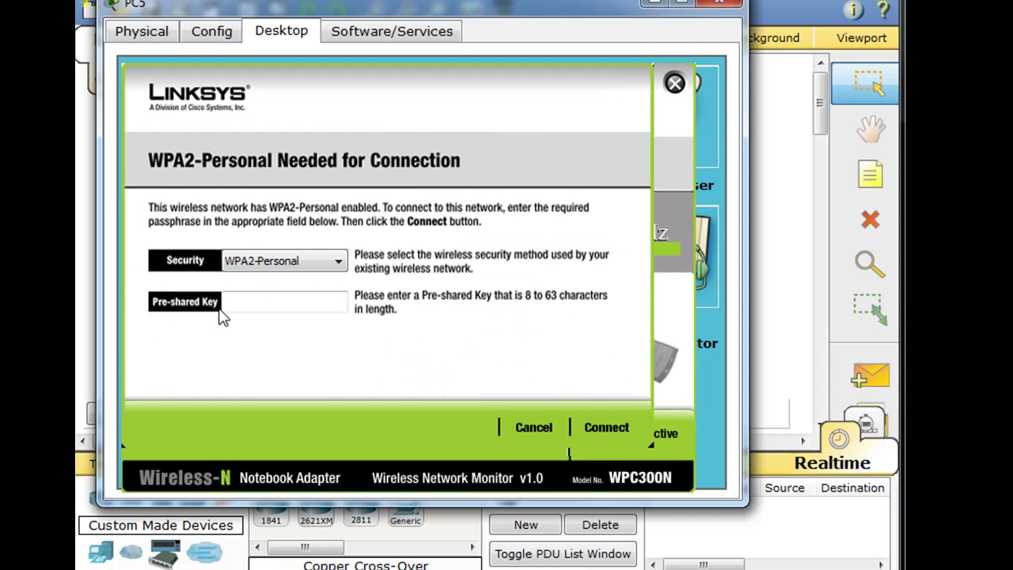
click(267, 306)
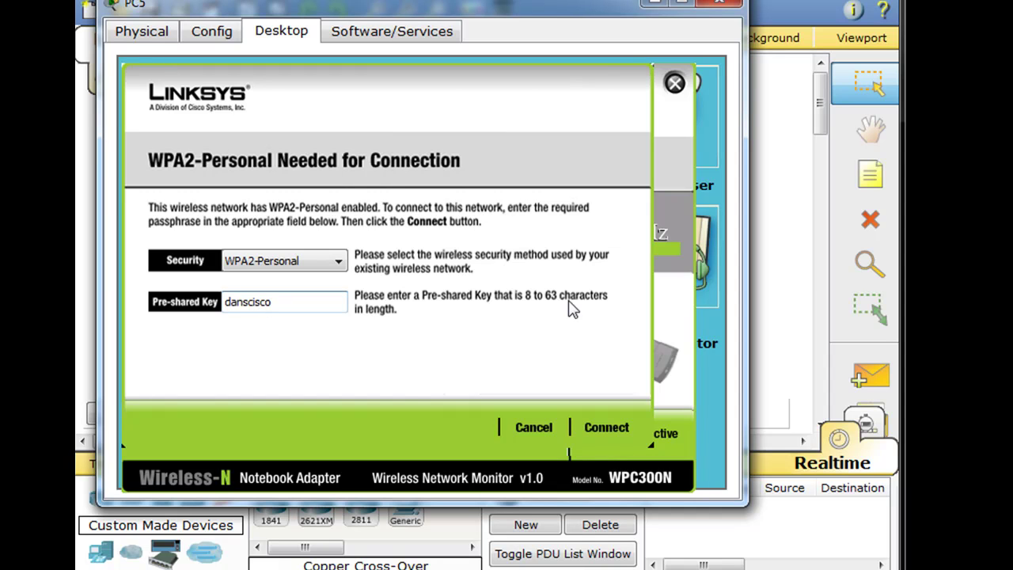
click(610, 434)
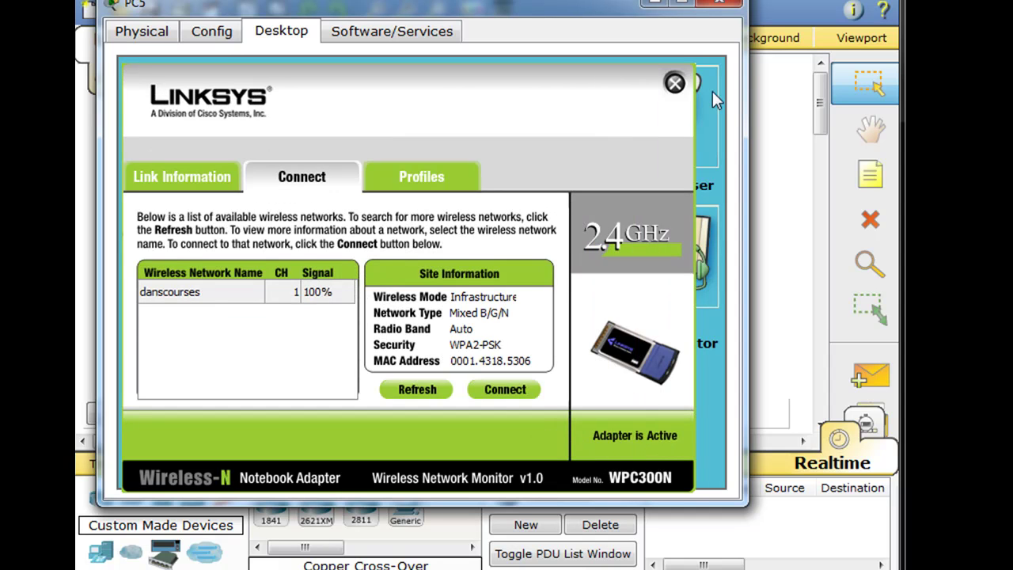
click(674, 83)
Step: Close PC5's window to show it wirelessly linked to the WRT300N router
click(717, 5)
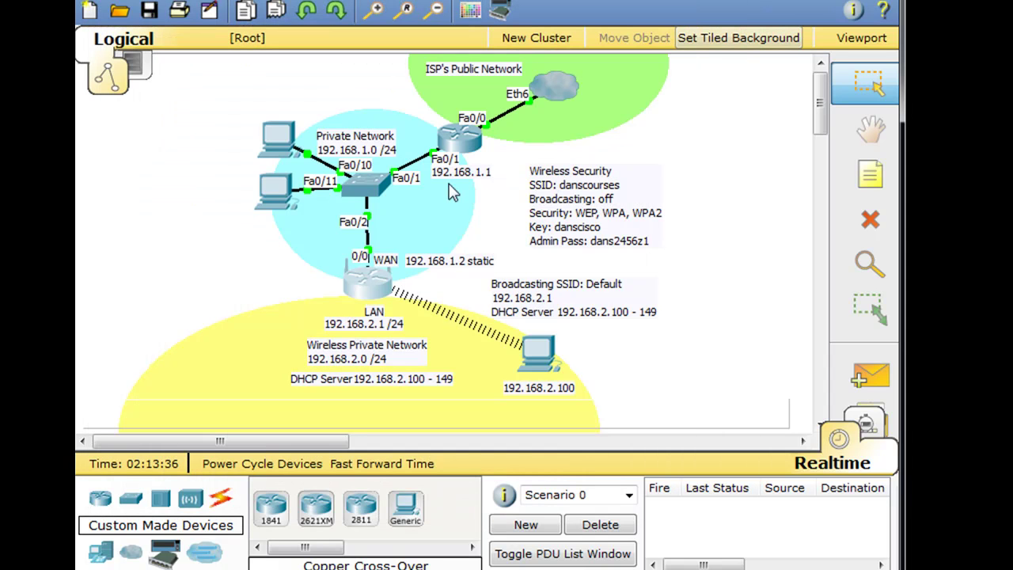